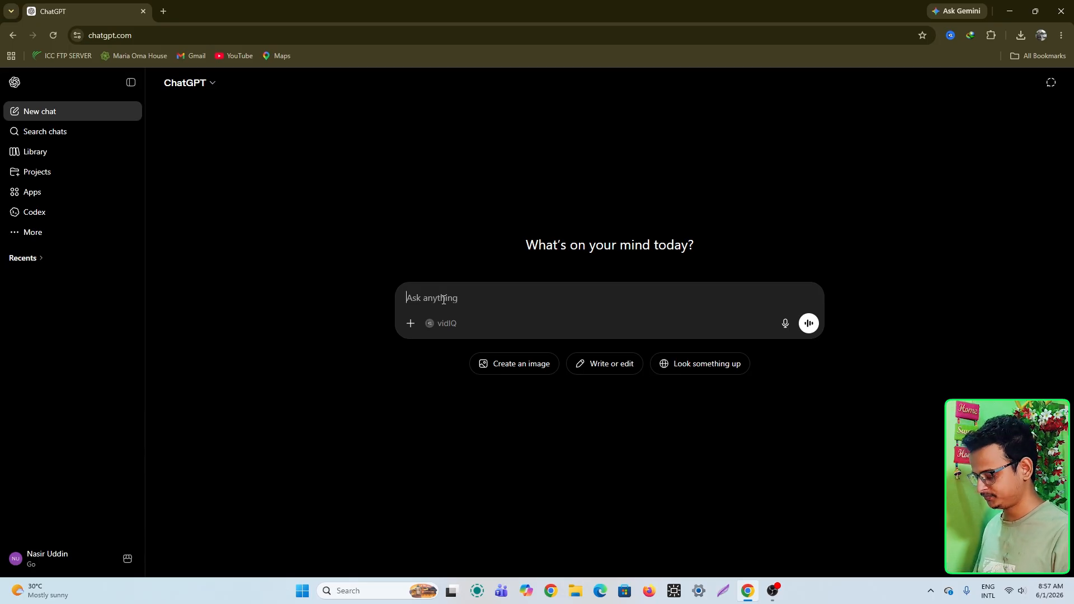
Request an eye-catching 1920-1080 thumbnail for a video on making thumbnails with ChatGPT, using the attached photo and earlier thumbnails, and view the generated image enlarged.
text(ami akta )
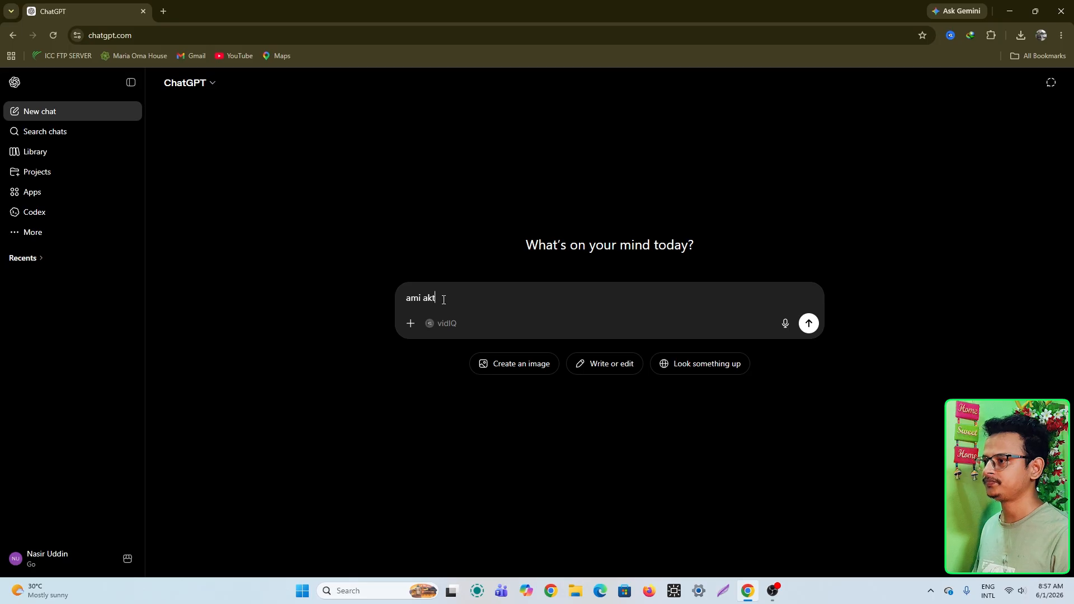
text(chobi di)
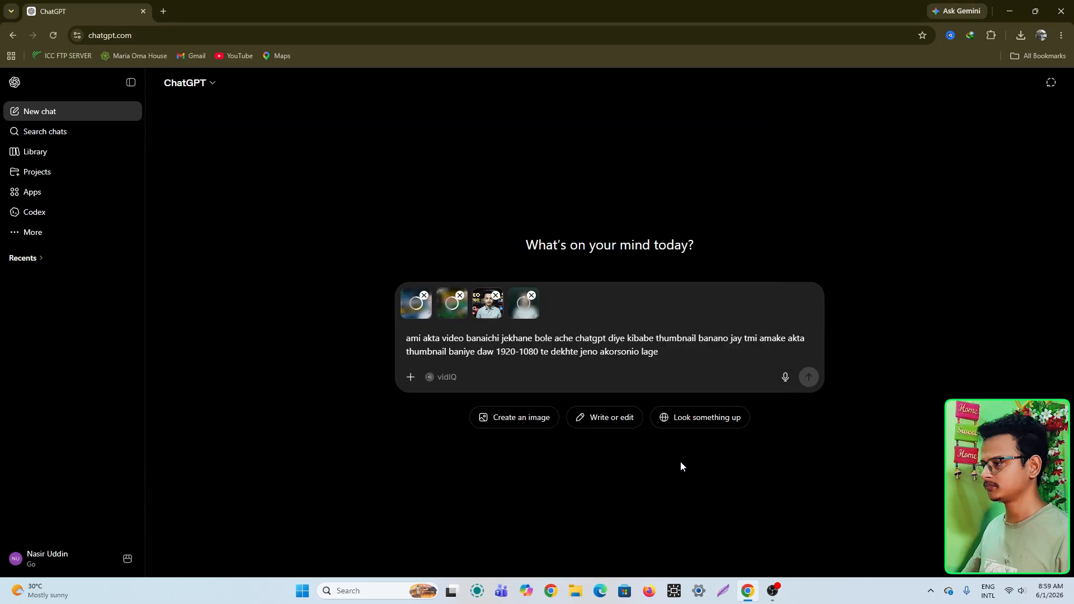
text(ami amr akta chobi disi)
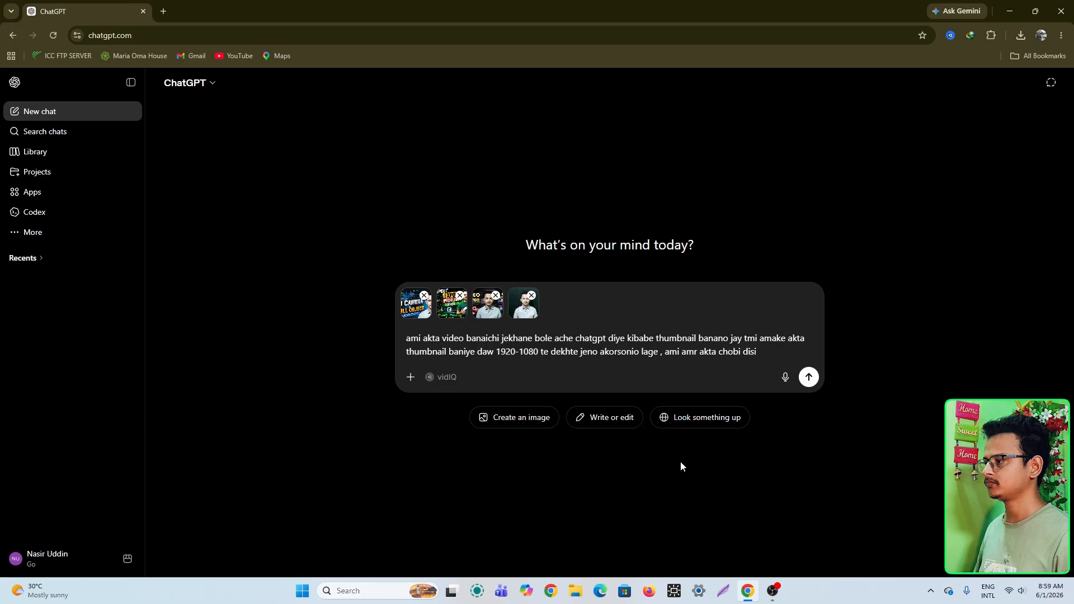
text( and amr ager kora kicho thumbail disi)
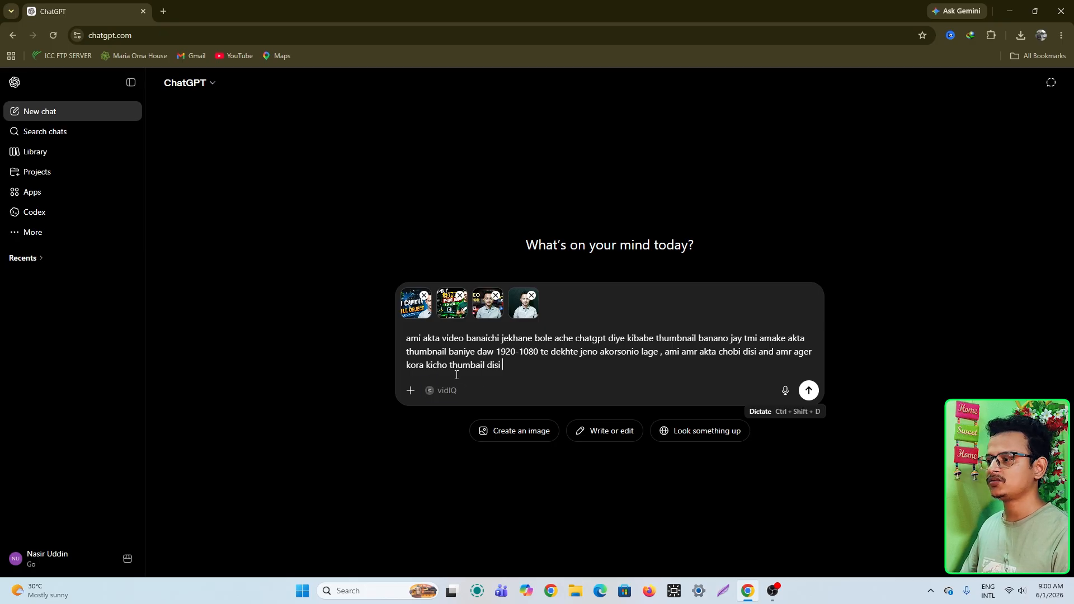
click(808, 391)
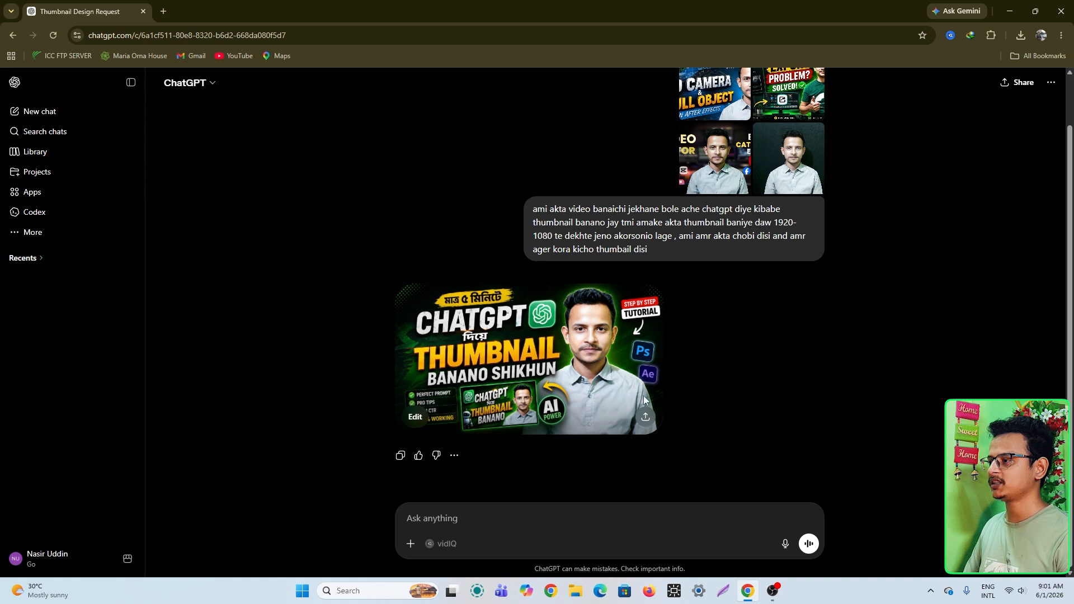
click(576, 366)
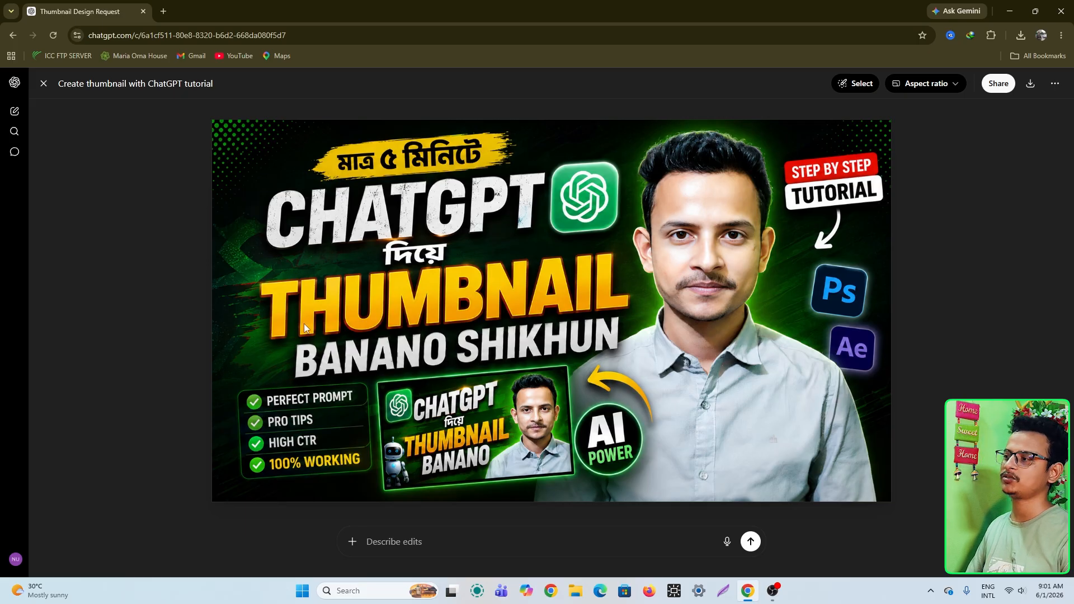
click(43, 83)
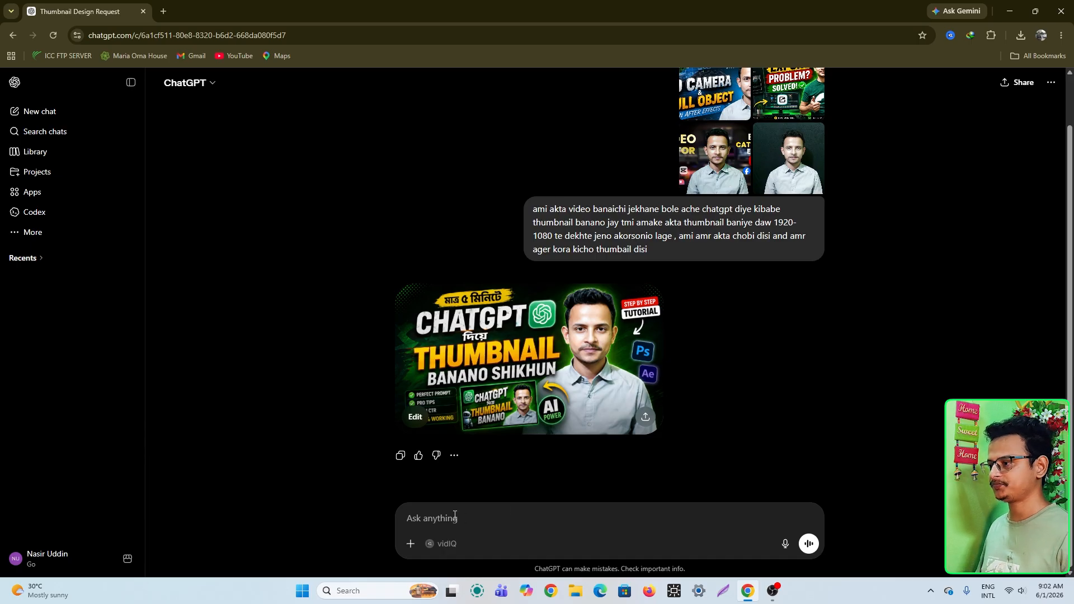
Send Bangla feedback in Latin letters that the demo thumbnail below could be left out or replaced, asking why the generated design was repeated there.
text(tmi niche)
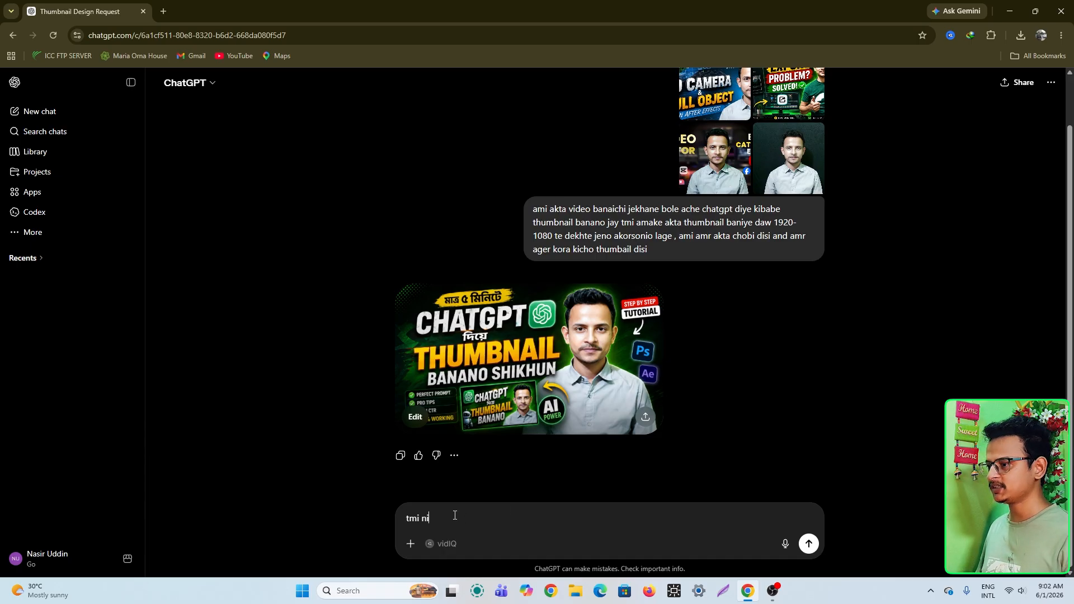
text( j th)
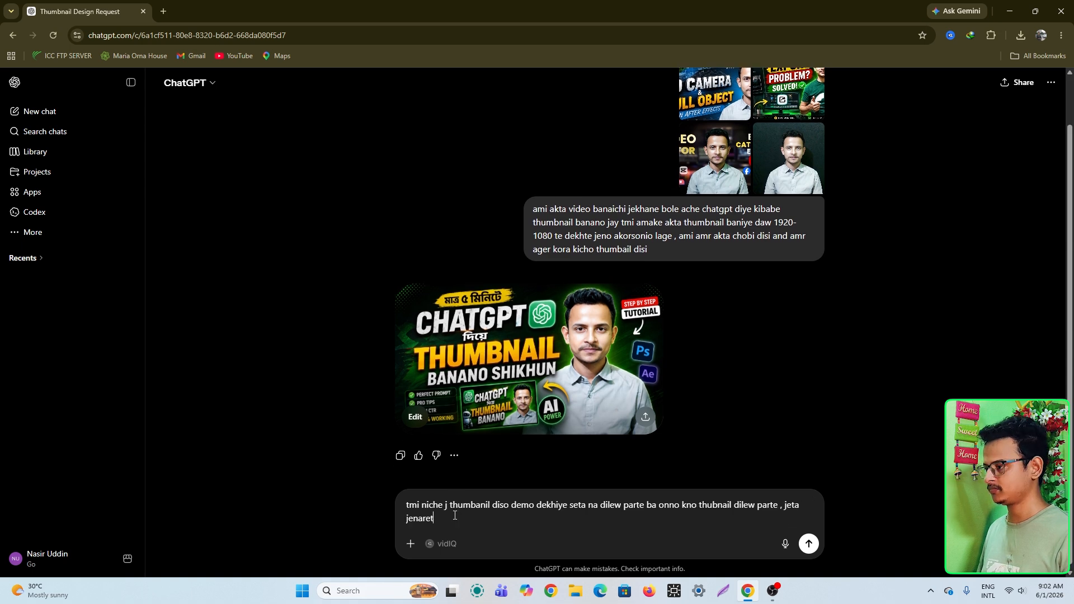
text(koroho seta kno diso)
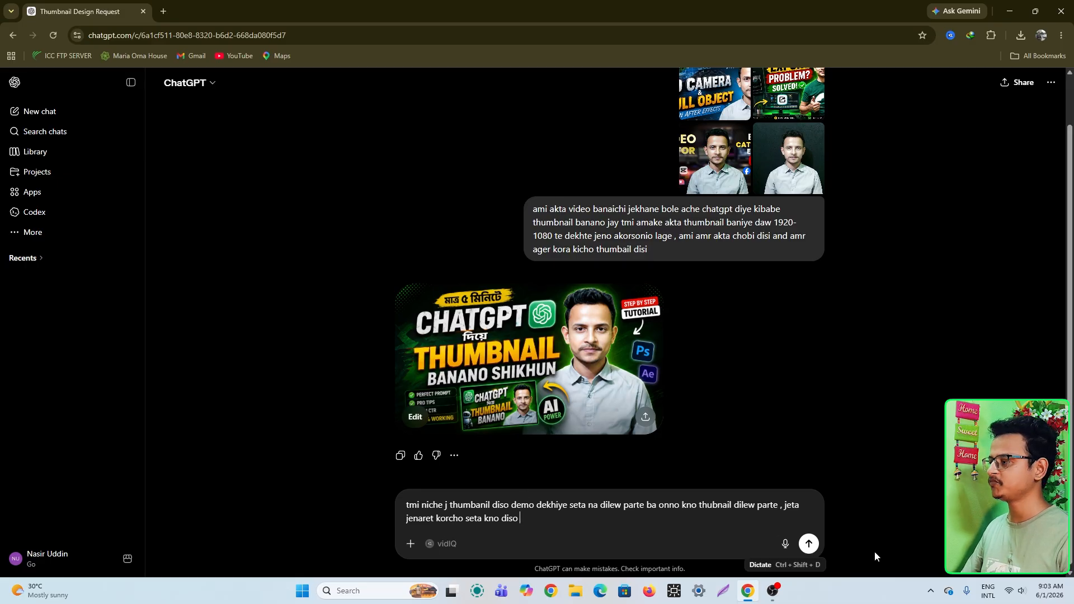
click(808, 544)
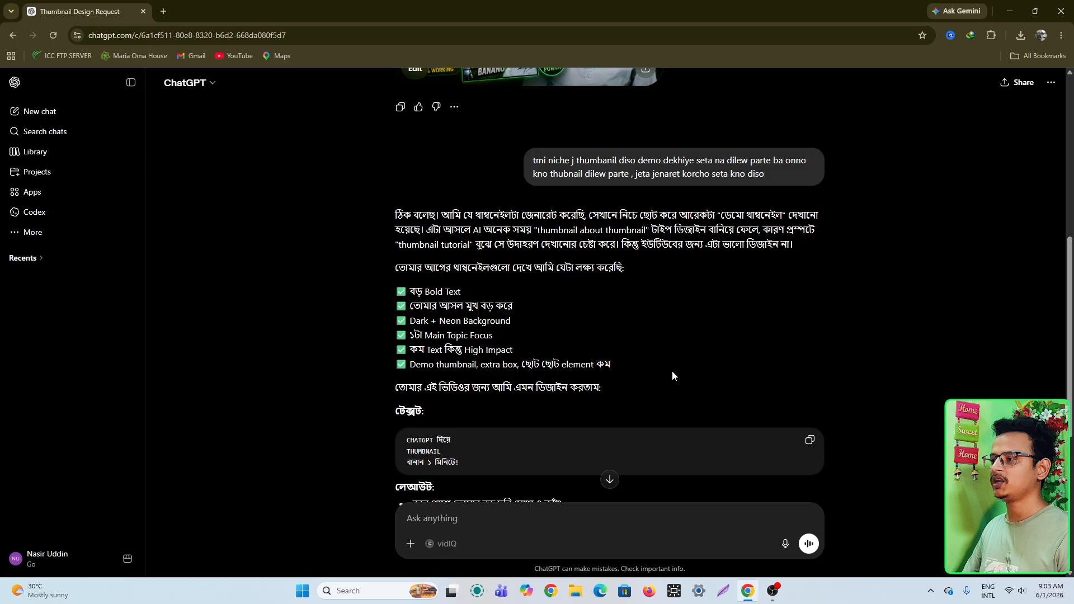
Review the suggested redesign, reply "ok banaw" to have it generated, and view the new thumbnail enlarged.
scroll(646, 352, down, 6)
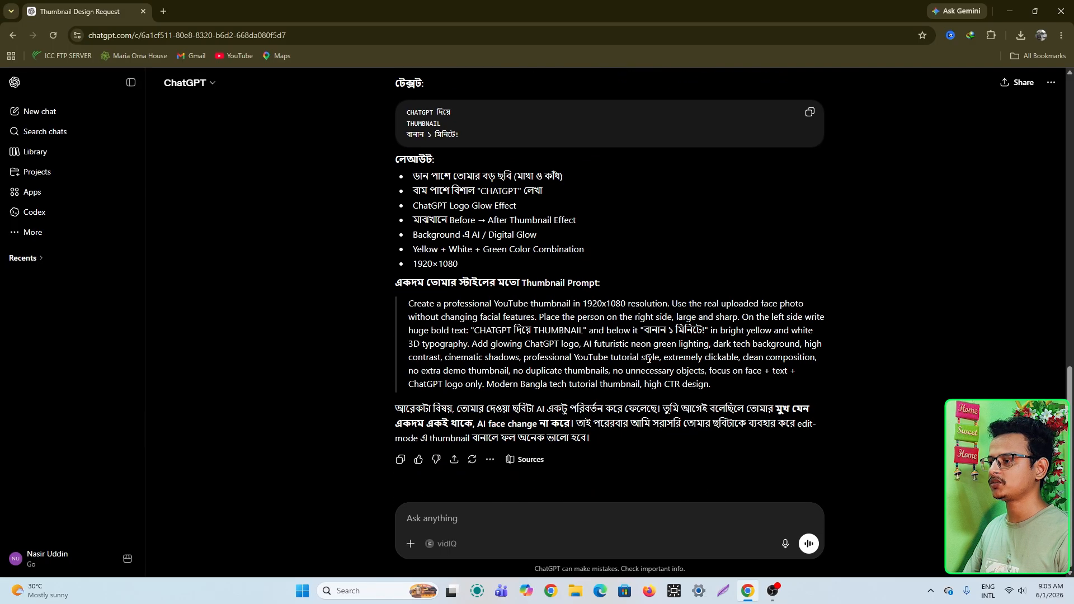
text(o)
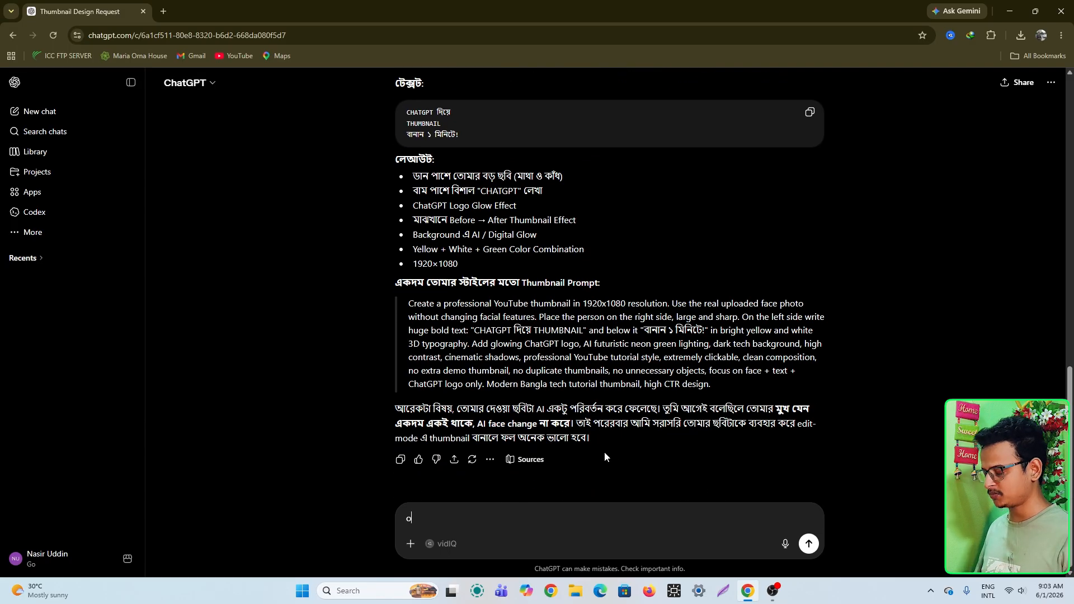
text(k banaw)
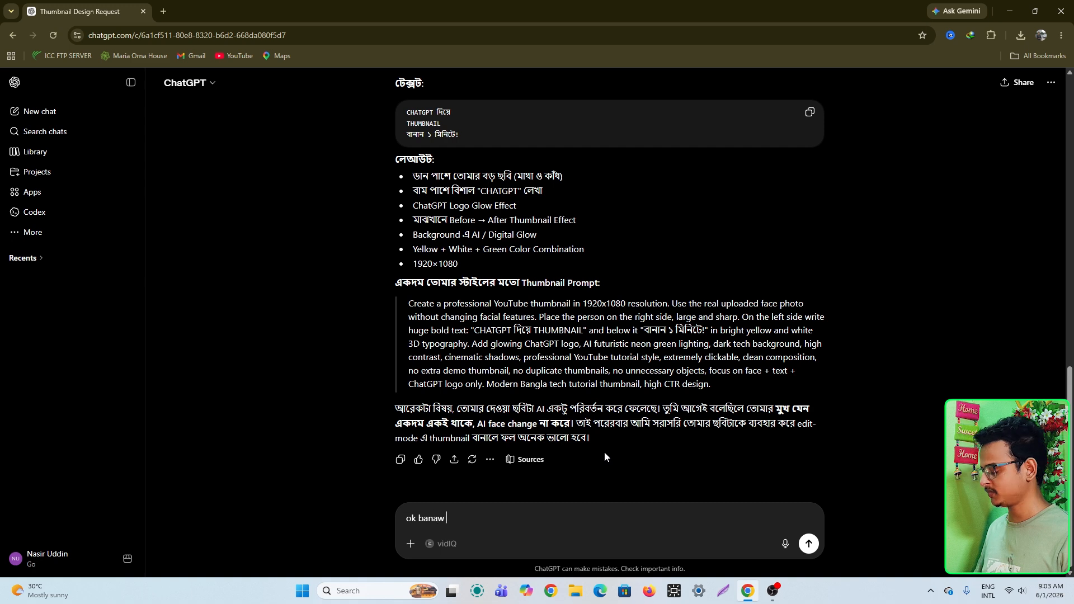
key(Return)
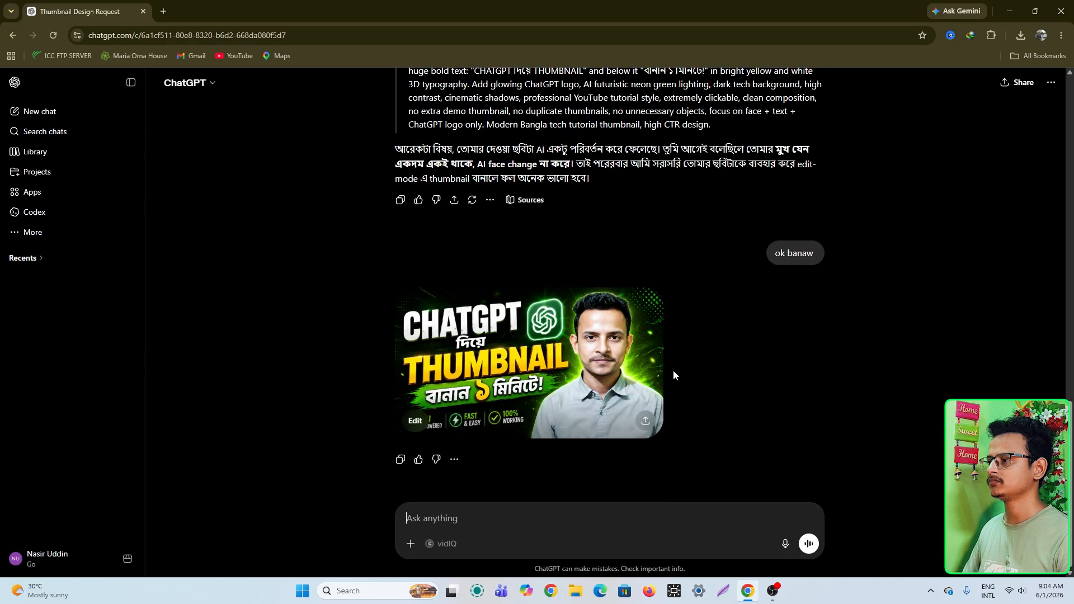
click(525, 372)
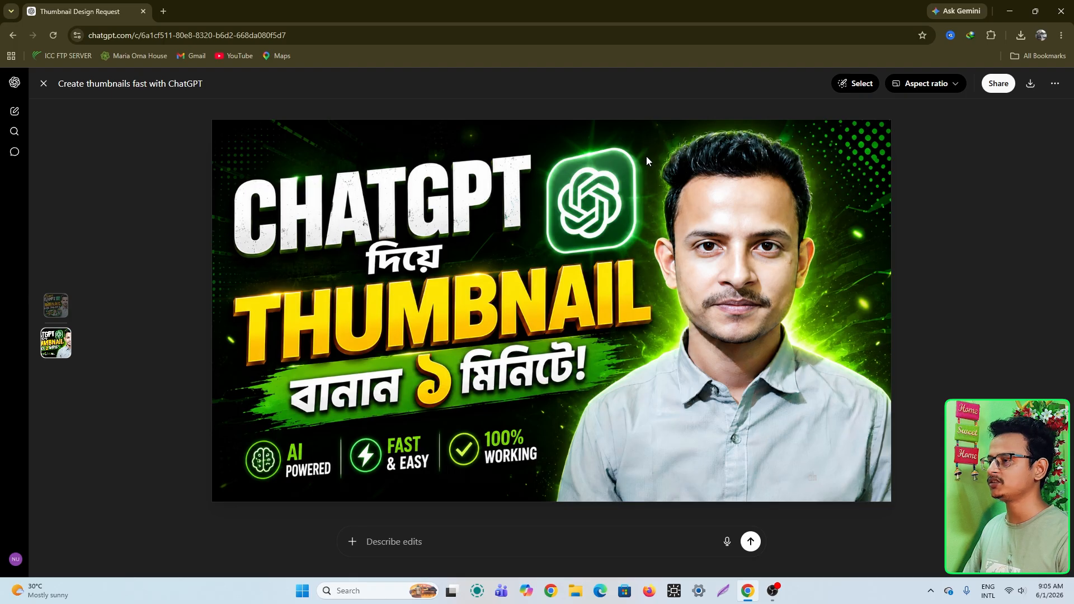
click(44, 84)
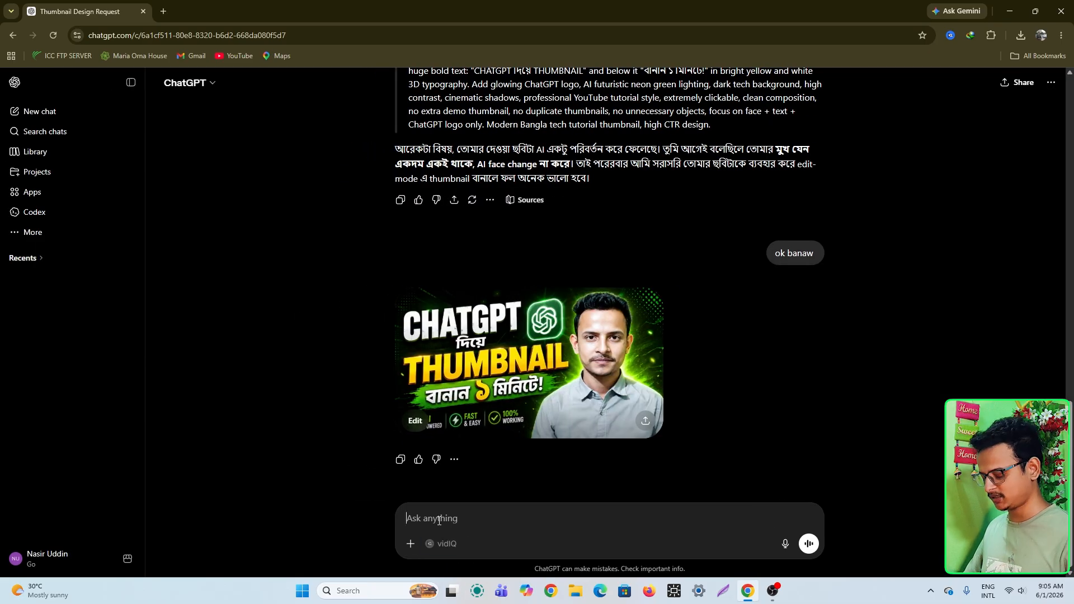
Ask for a reusable prompt of this thumbnail for Gemini by sending "atar akta promt daw ami gemeni diye ty kkorbo".
text(atar akta pro,my)
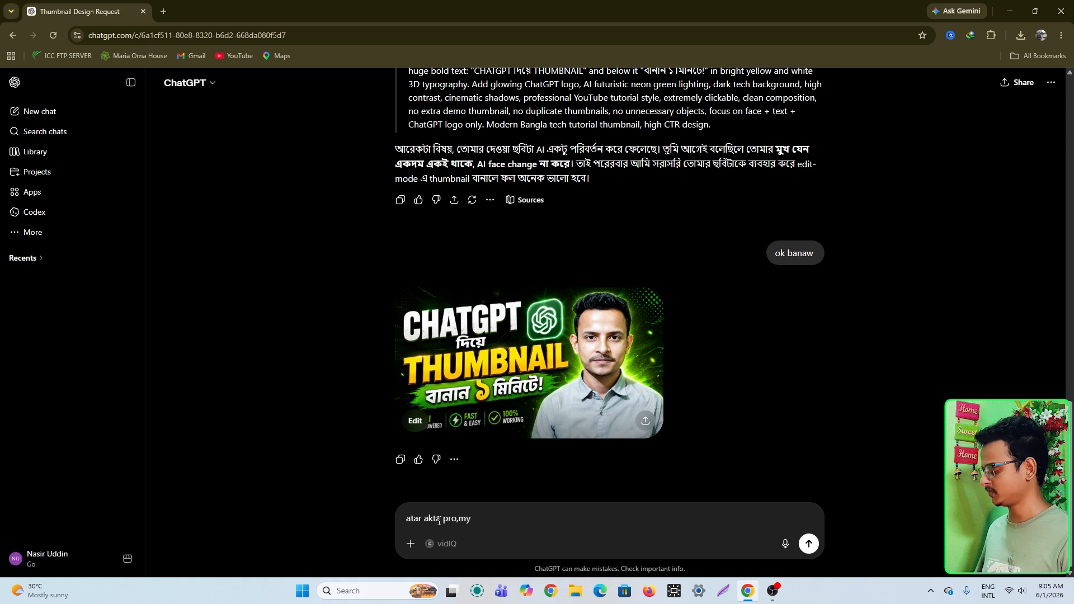
key(BackSpace)
key(BackSpace)
key(BackSpace)
text(mt d)
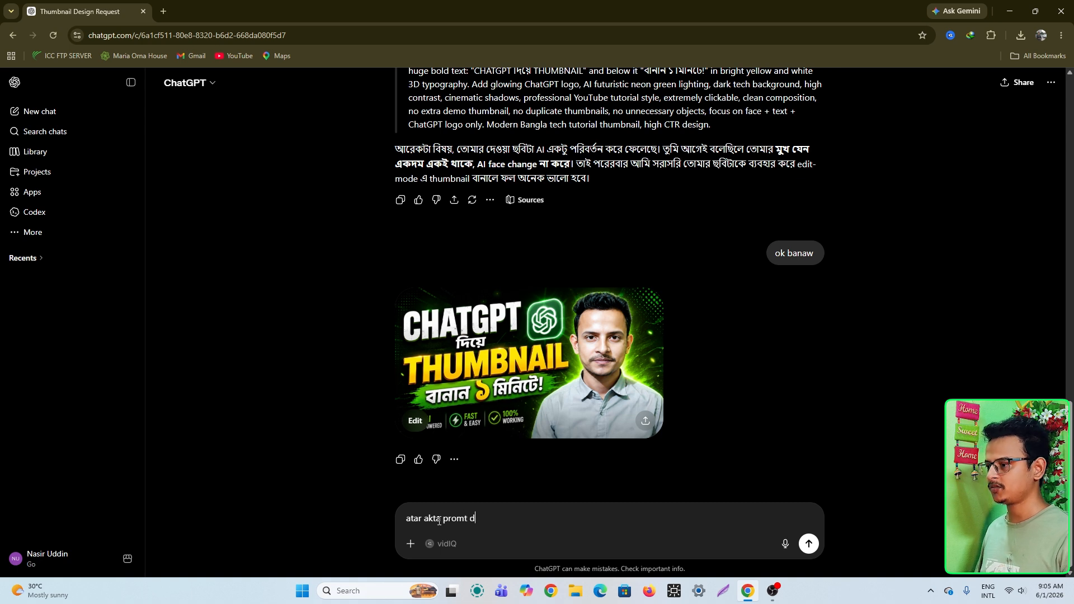
text(aw ami gemeni diye ty)
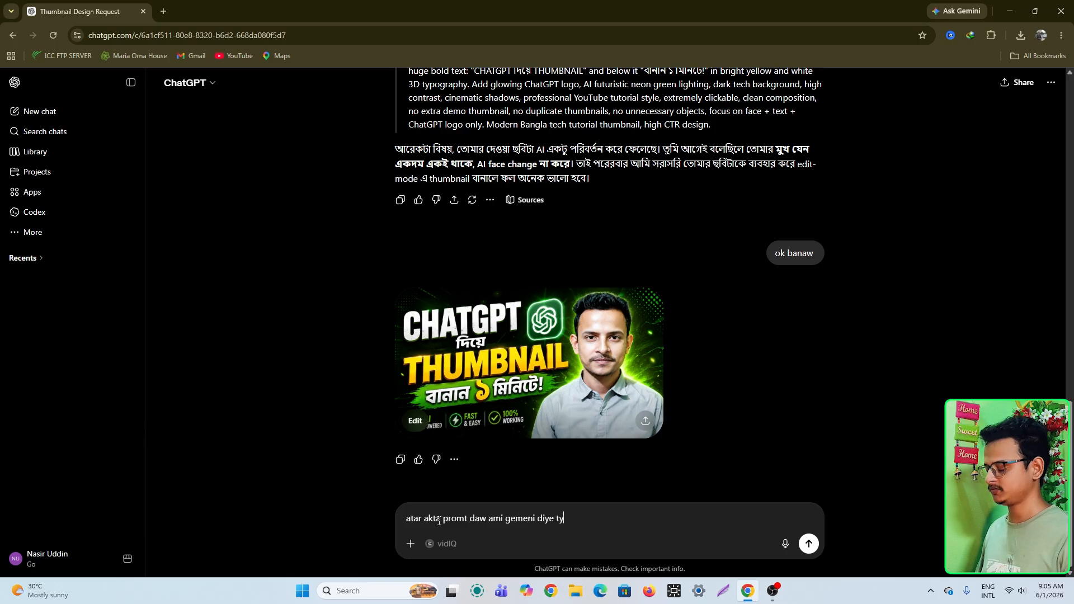
text( kkorbo)
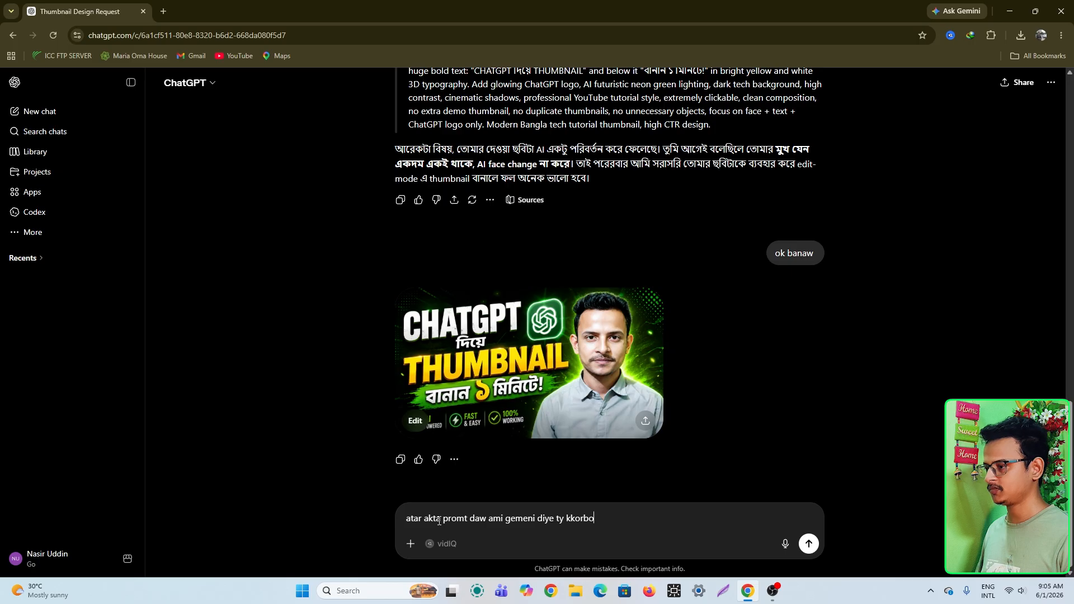
key(Return)
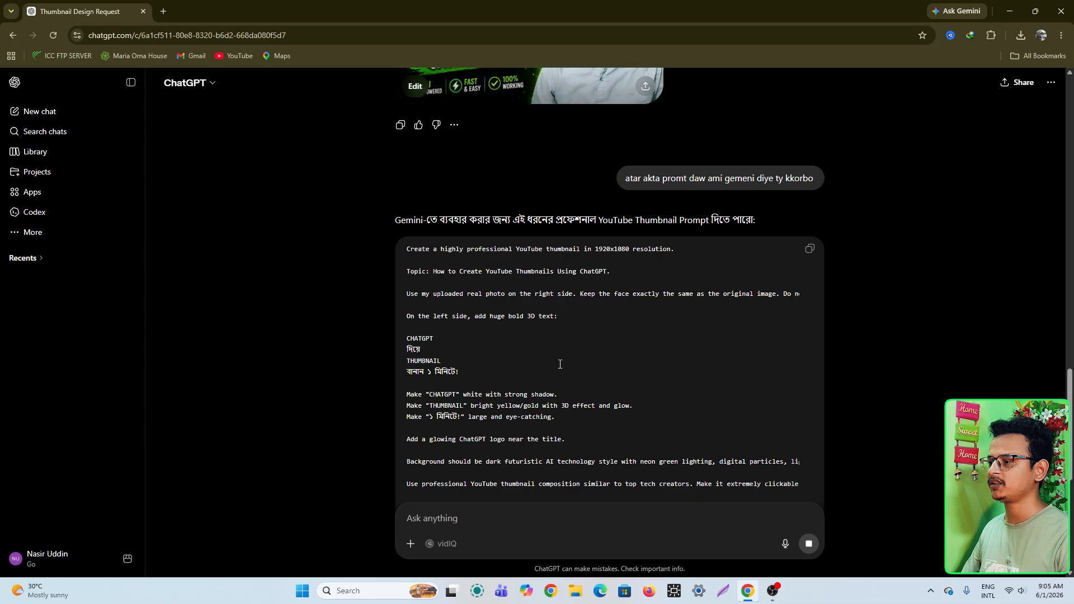
scroll(560, 365, down, 3)
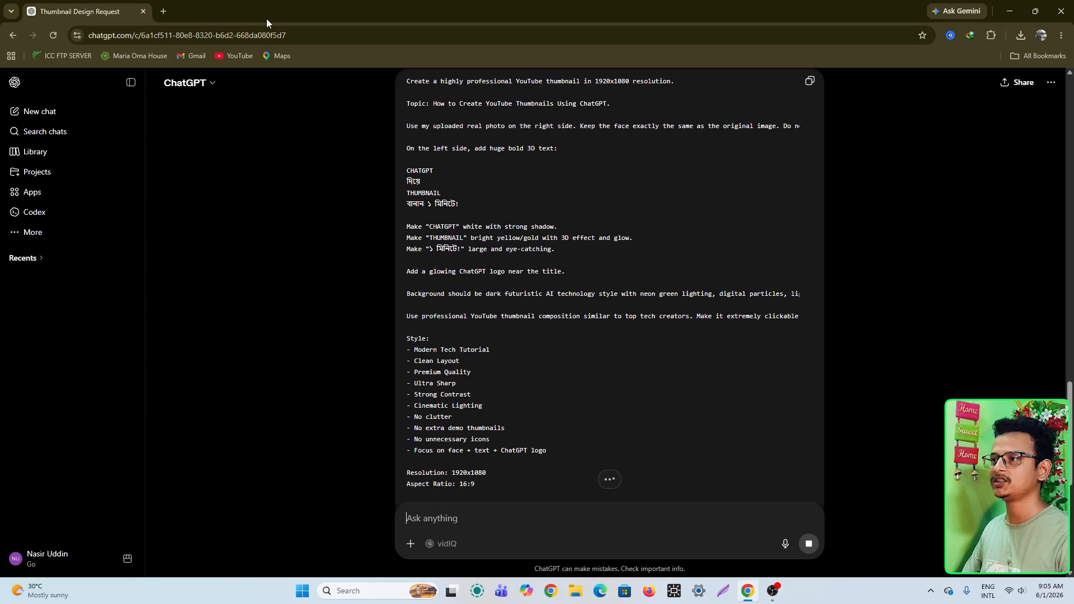
Search Google for "gemini ai" in a new browser tab and open the Google Gemini site.
click(164, 11)
click(436, 229)
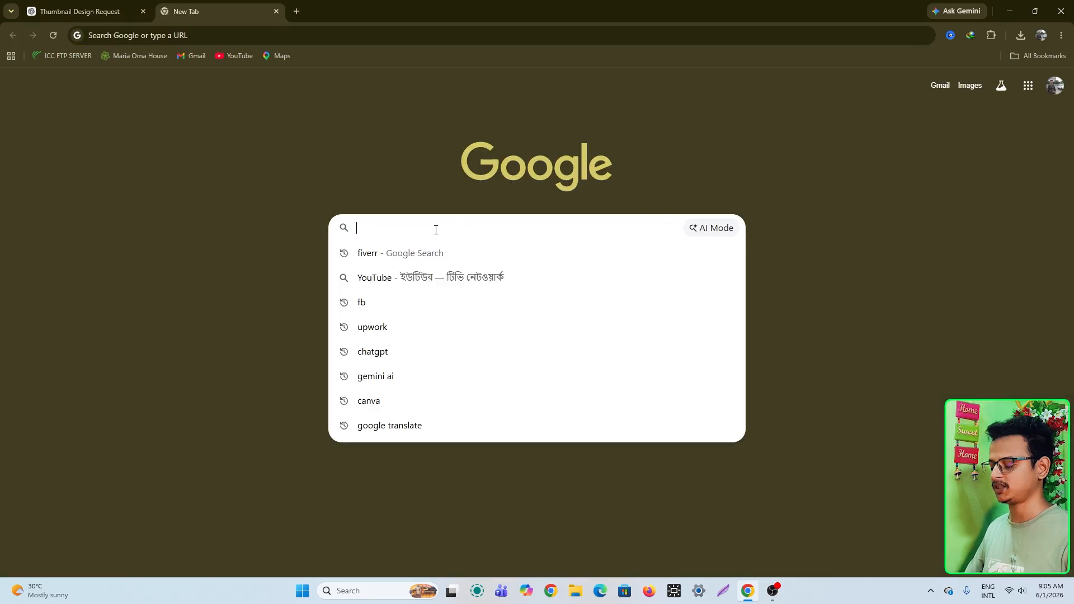
text(ge)
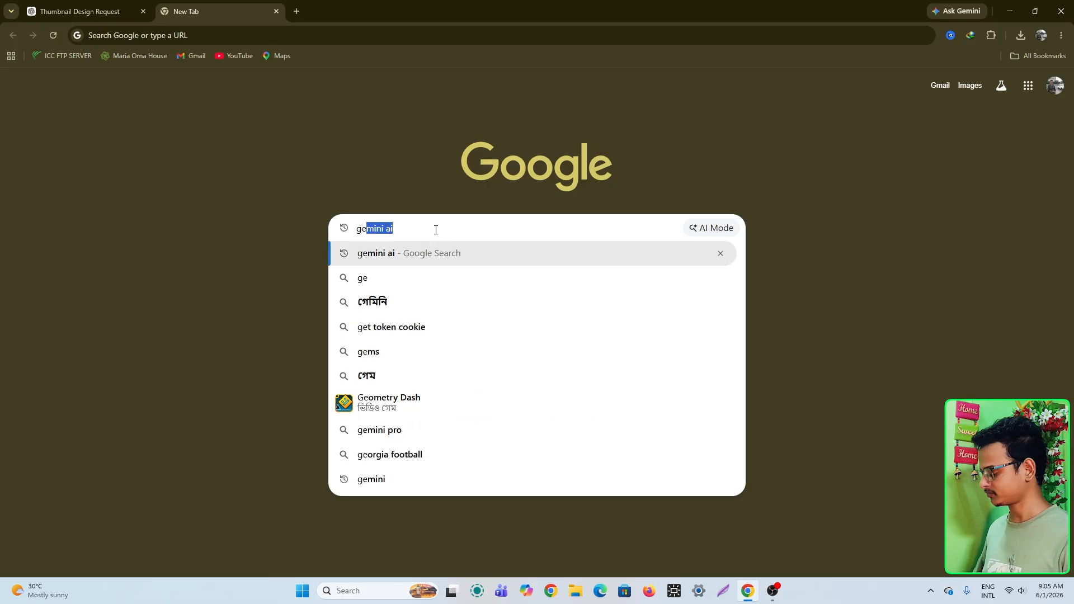
key(Return)
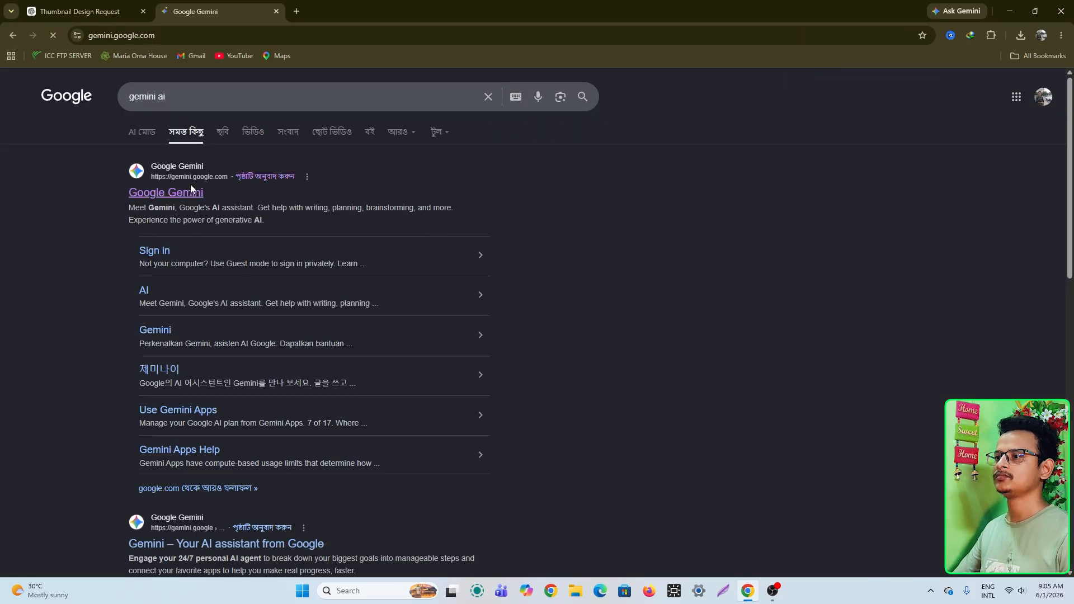
click(159, 189)
Copy the complete thumbnail prompt from the ChatGPT conversation and paste it into a new Gemini chat.
click(79, 11)
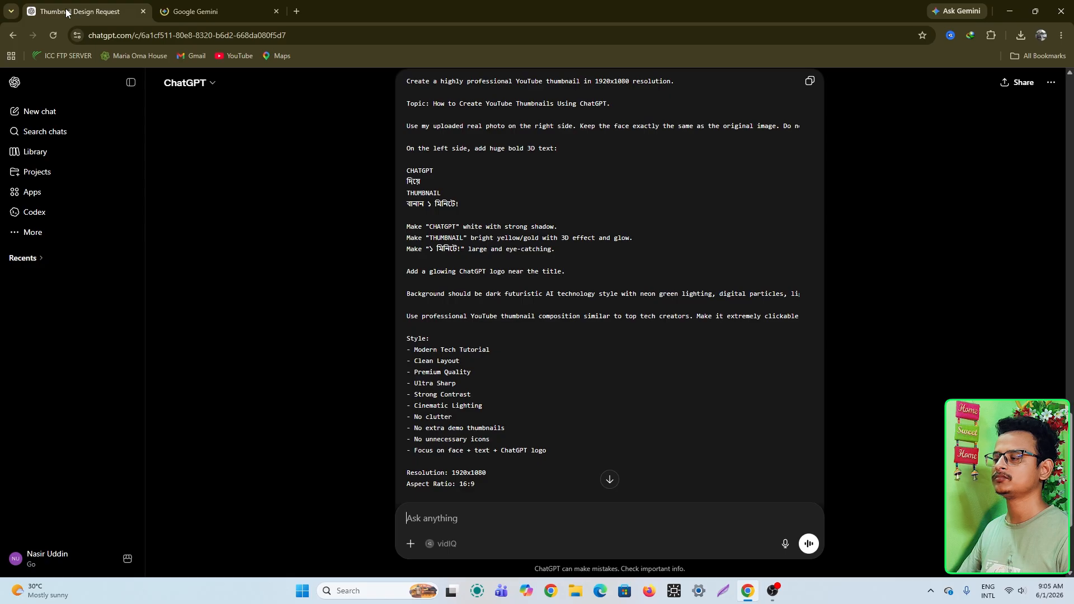
click(810, 83)
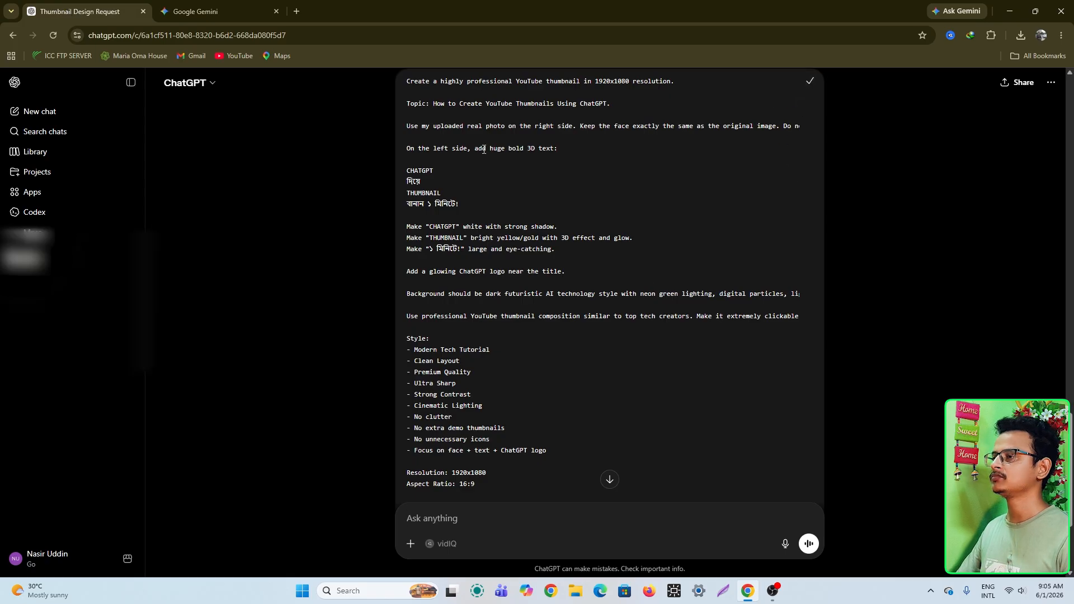
click(201, 10)
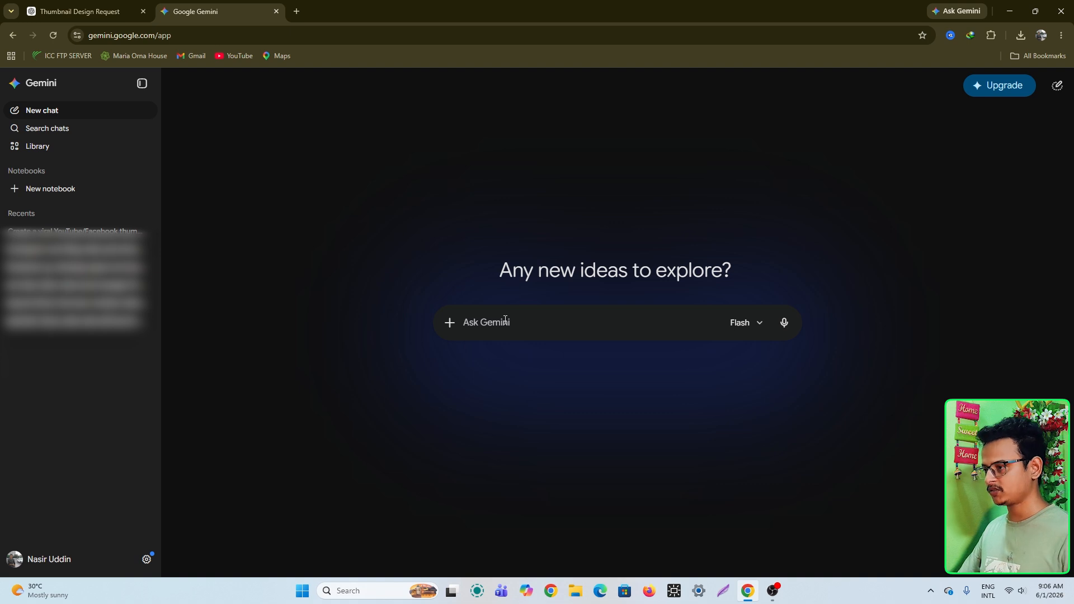
key(ctrl+v)
click(449, 374)
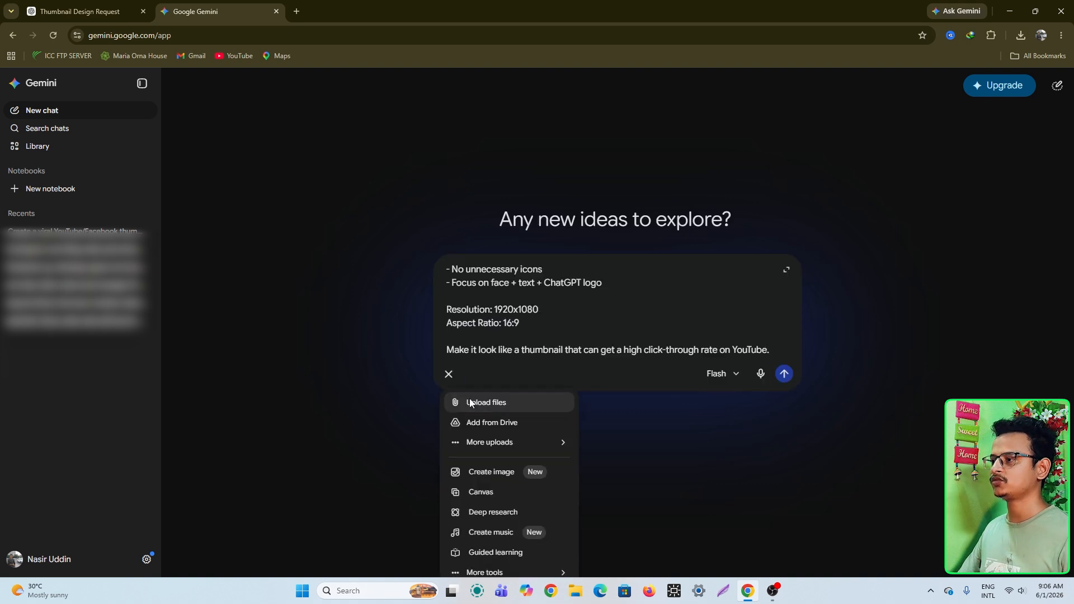
click(486, 402)
click(256, 224)
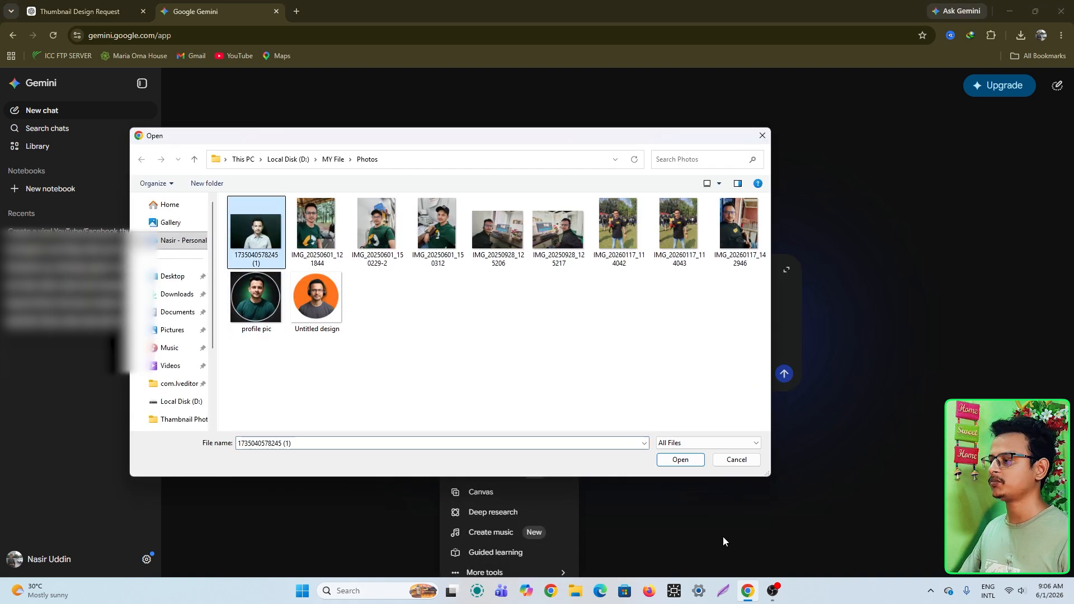
click(669, 459)
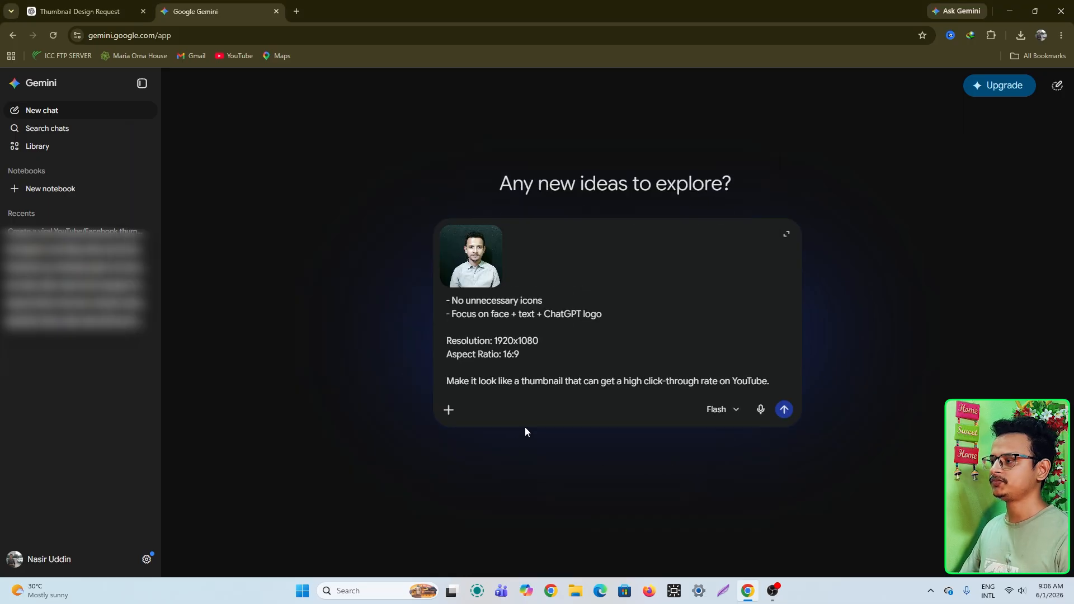
click(784, 409)
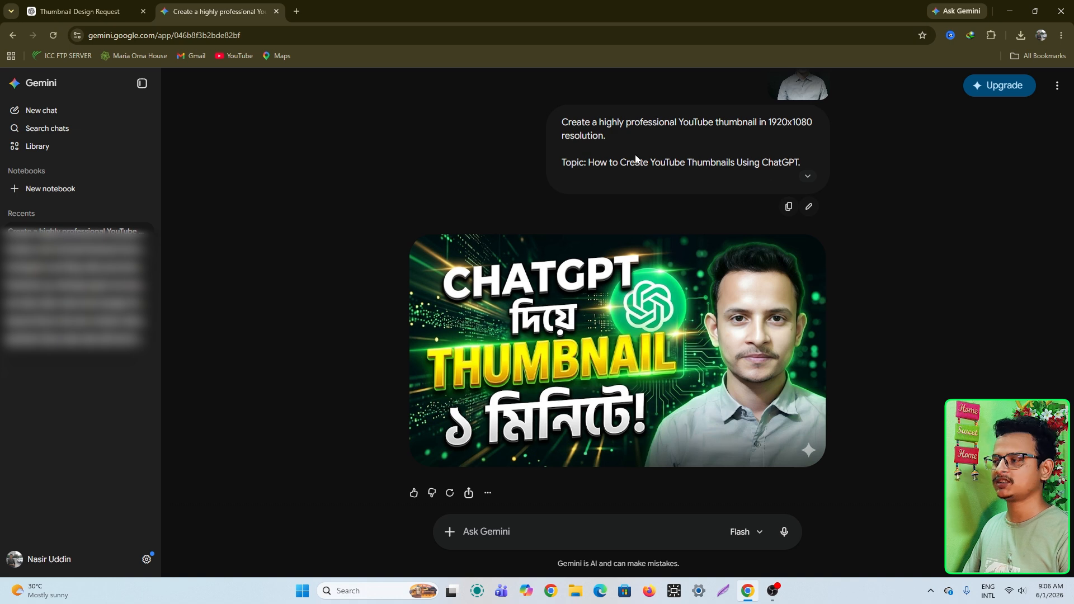
Enlarge the Gemini-generated thumbnail, then the final ChatGPT-generated thumbnail in its conversation, and compare their text, logo and portrait.
click(678, 326)
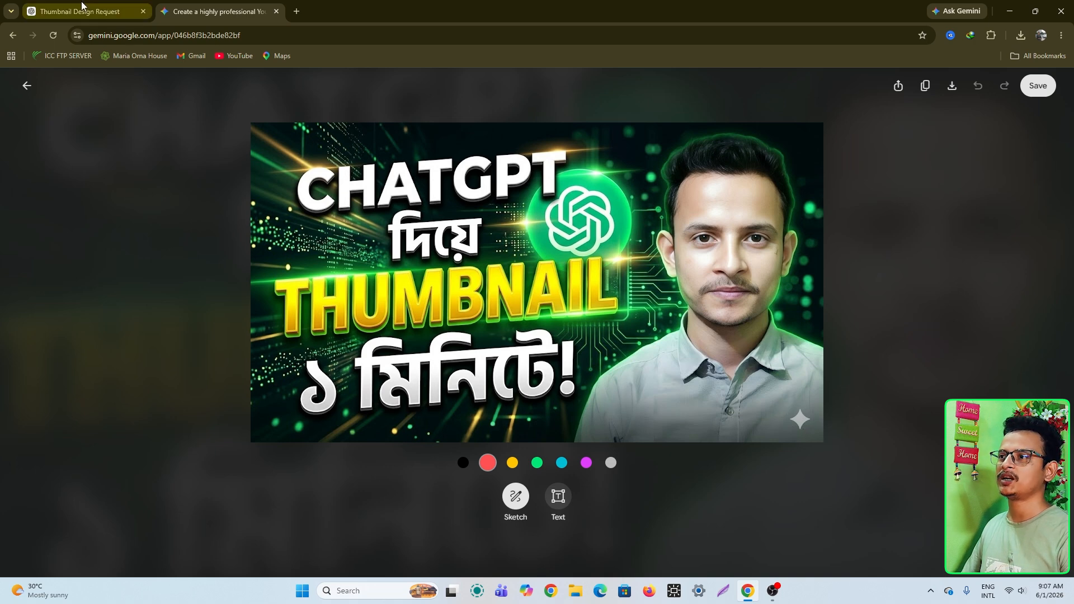
click(78, 10)
scroll(537, 316, up, 10)
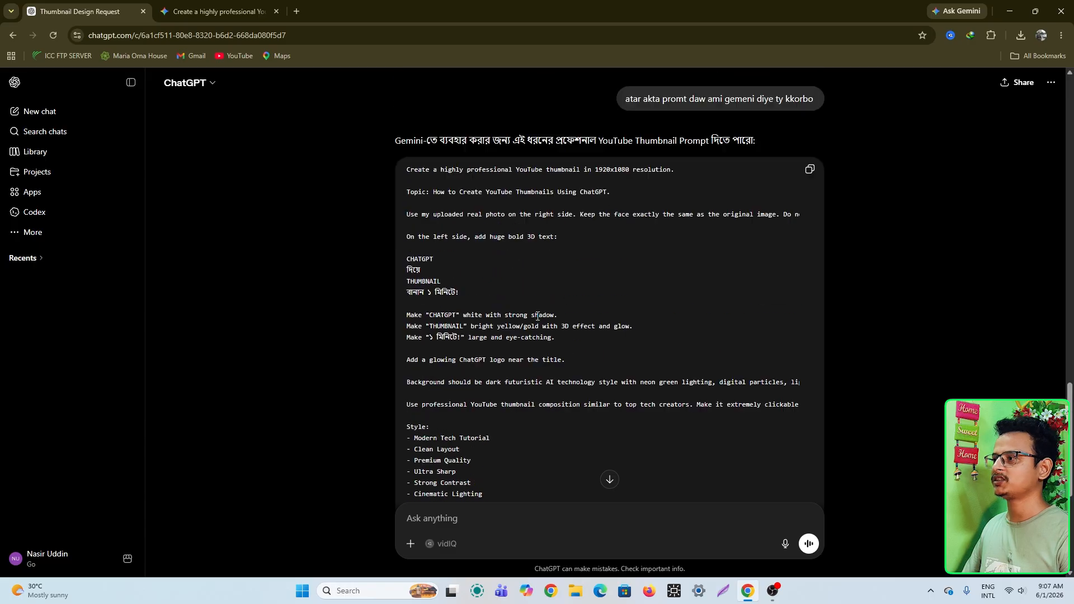
click(529, 308)
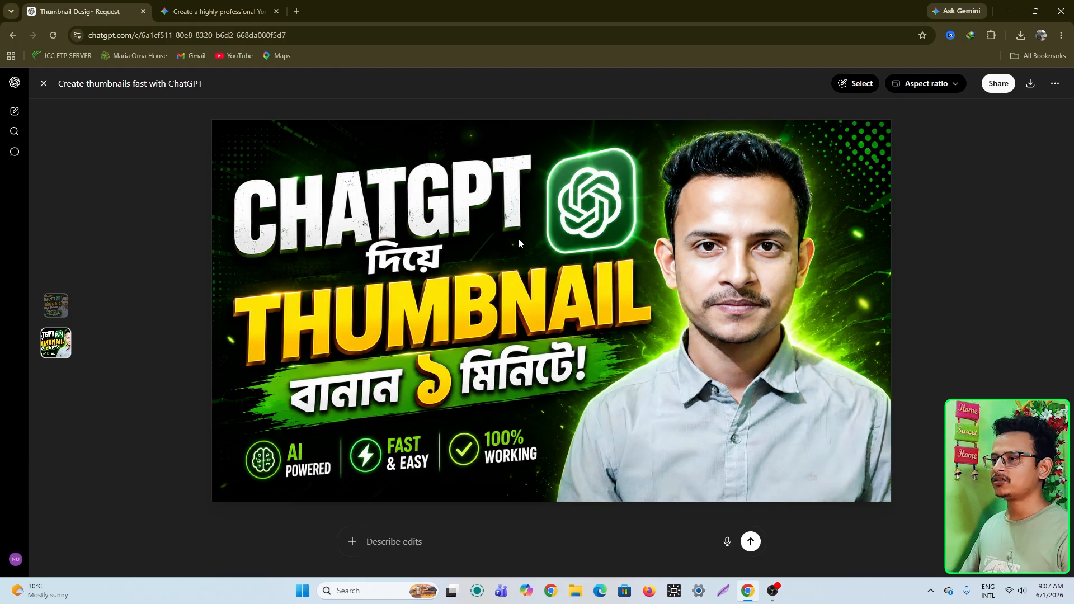
click(43, 84)
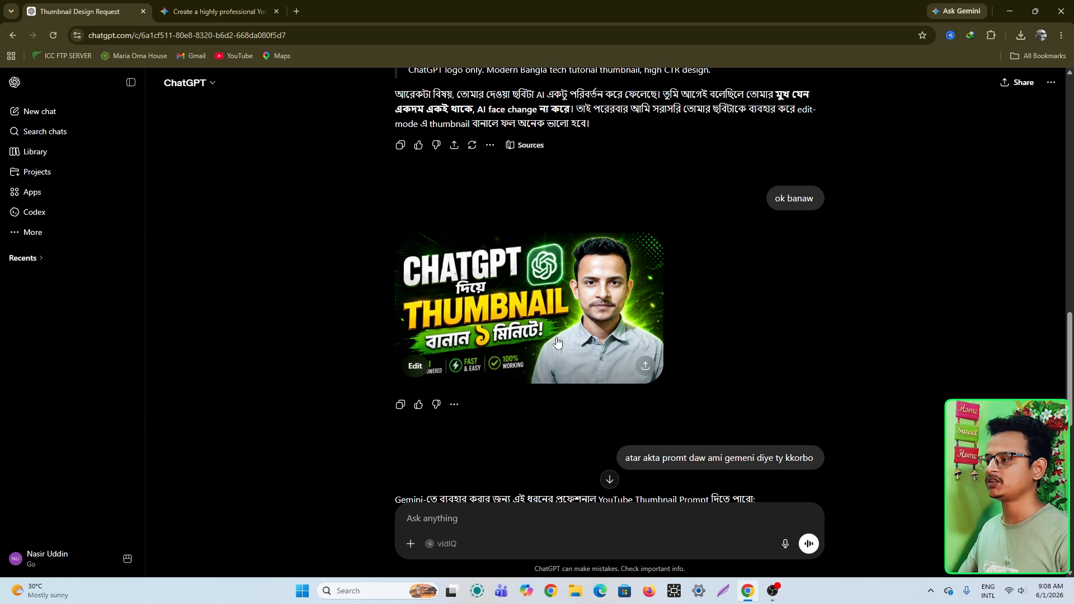
scroll(556, 342, up, 1)
Search Google for "pinterest" in a new browser tab and open the Pinterest site.
click(300, 14)
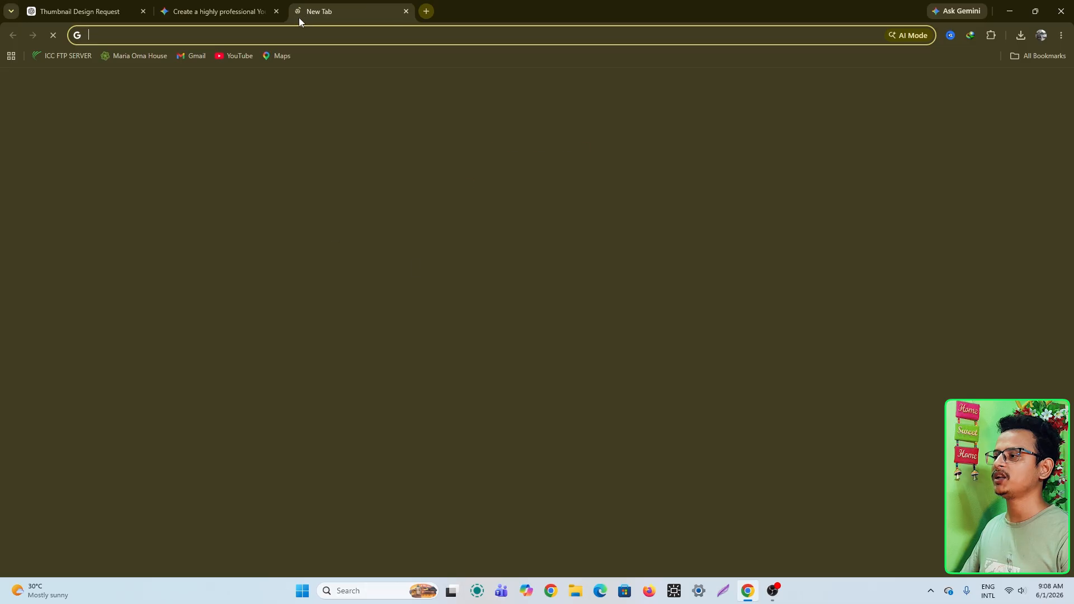
click(473, 230)
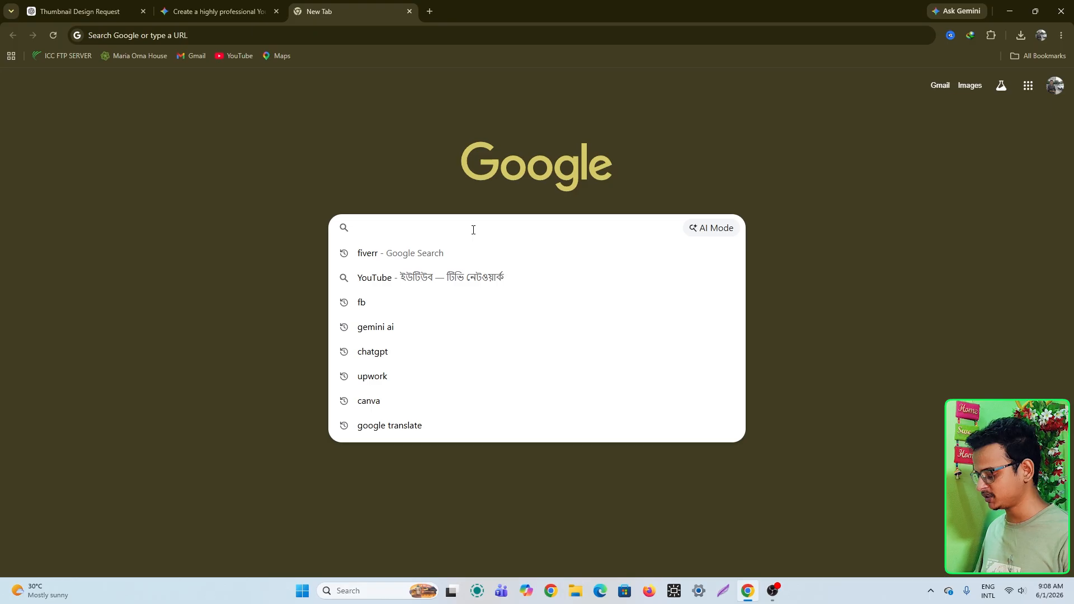
text(pi)
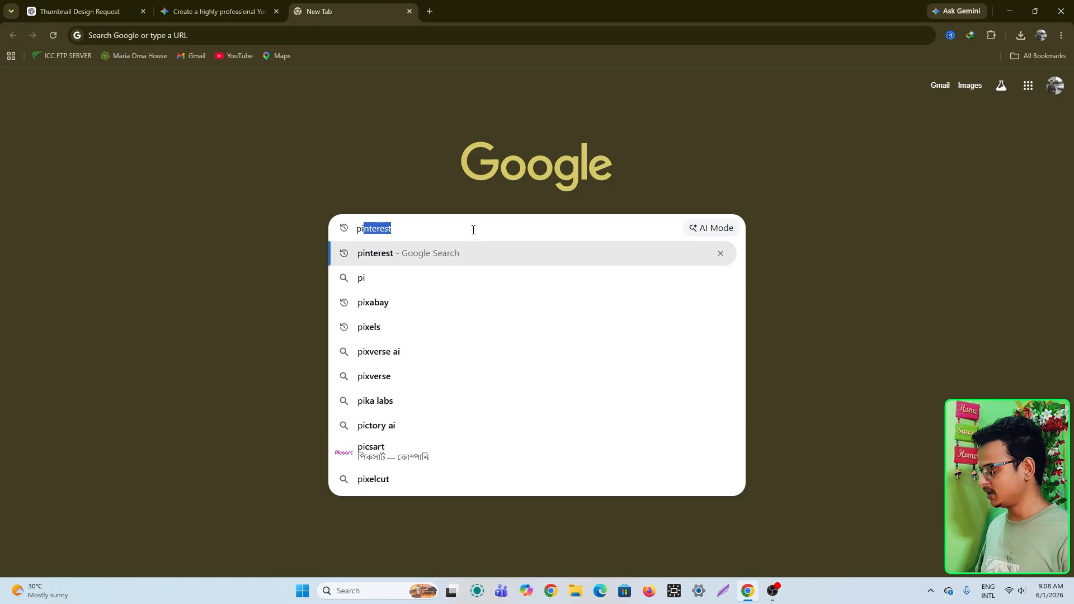
key(Return)
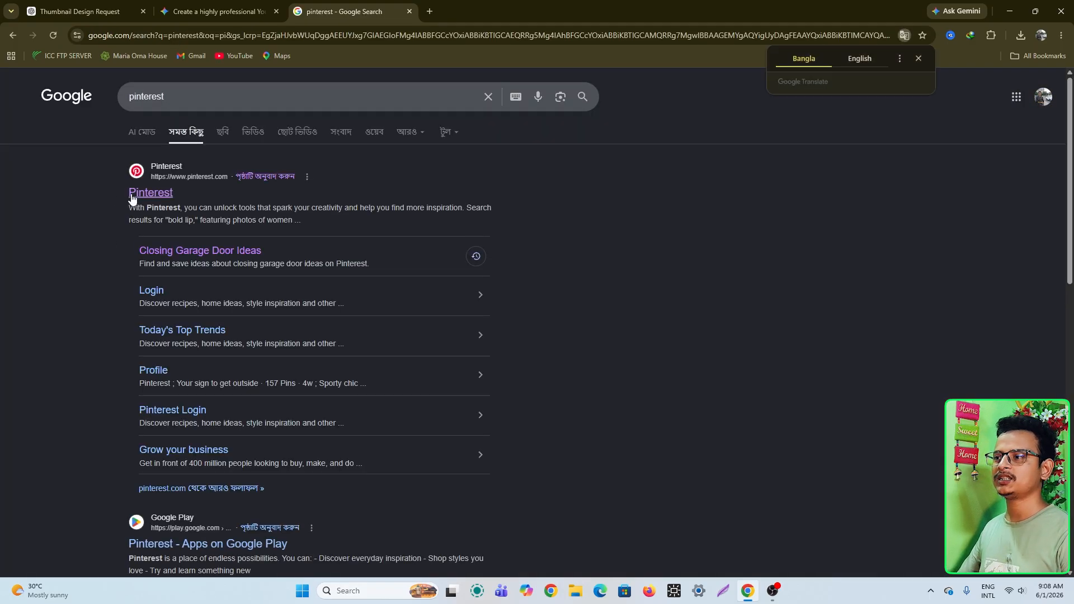
click(131, 195)
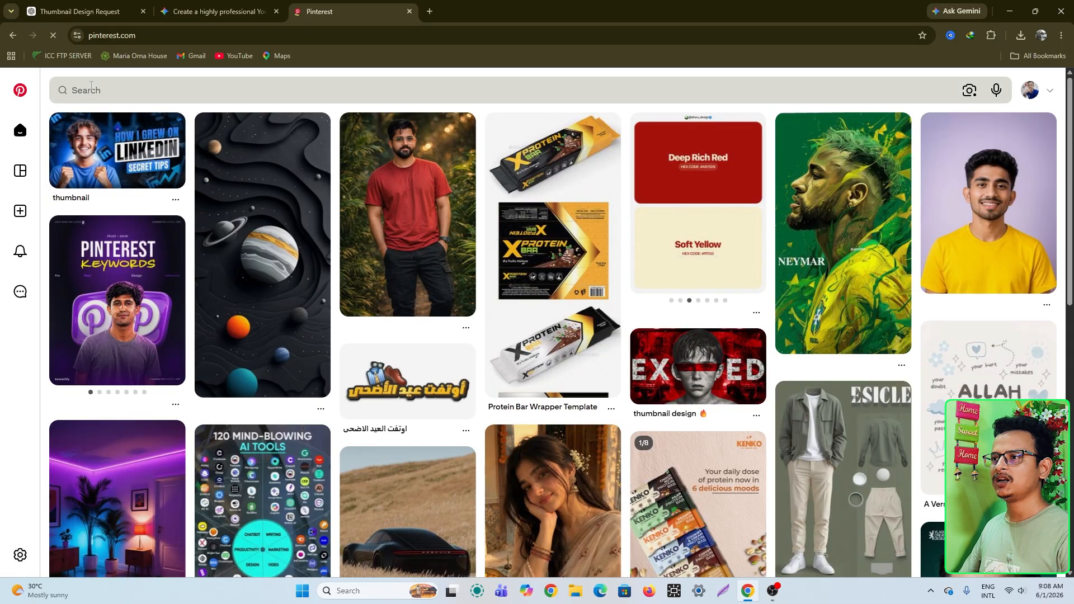
Search Pinterest for "thumbnail ideas".
click(91, 88)
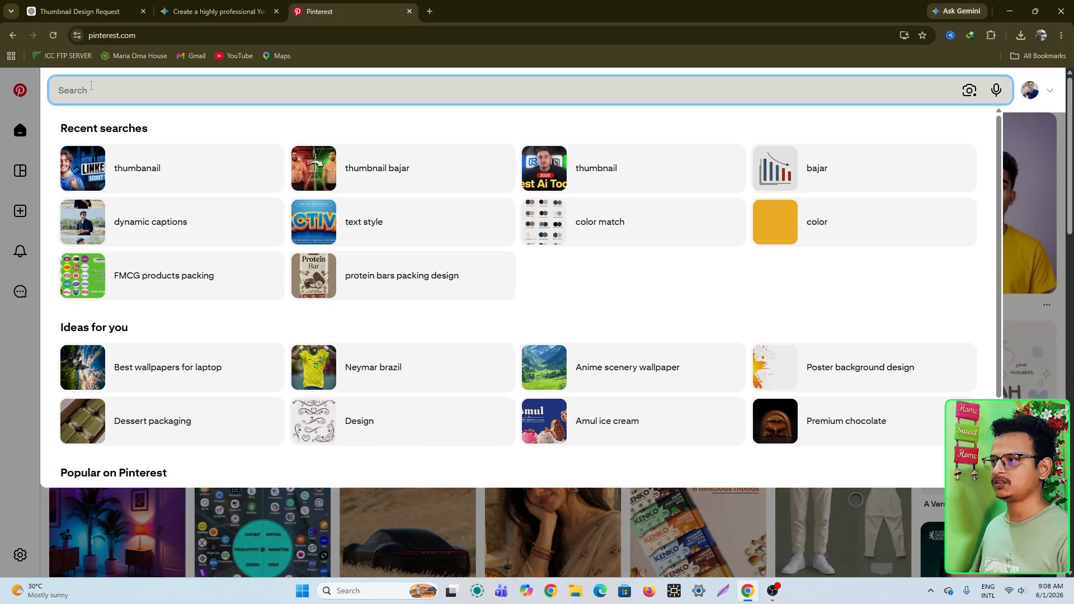
text(thum)
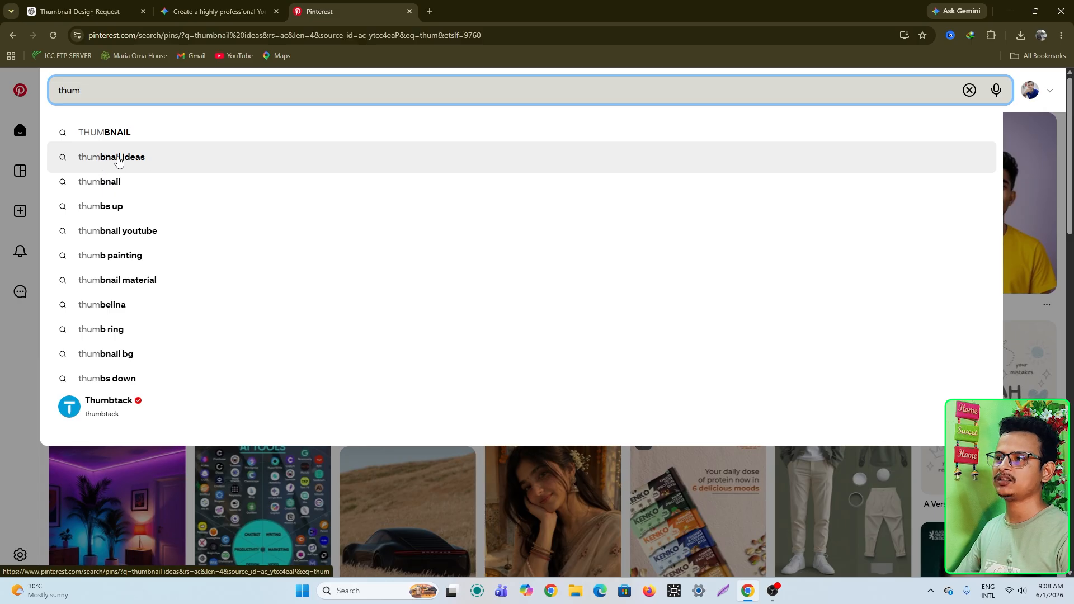
click(95, 161)
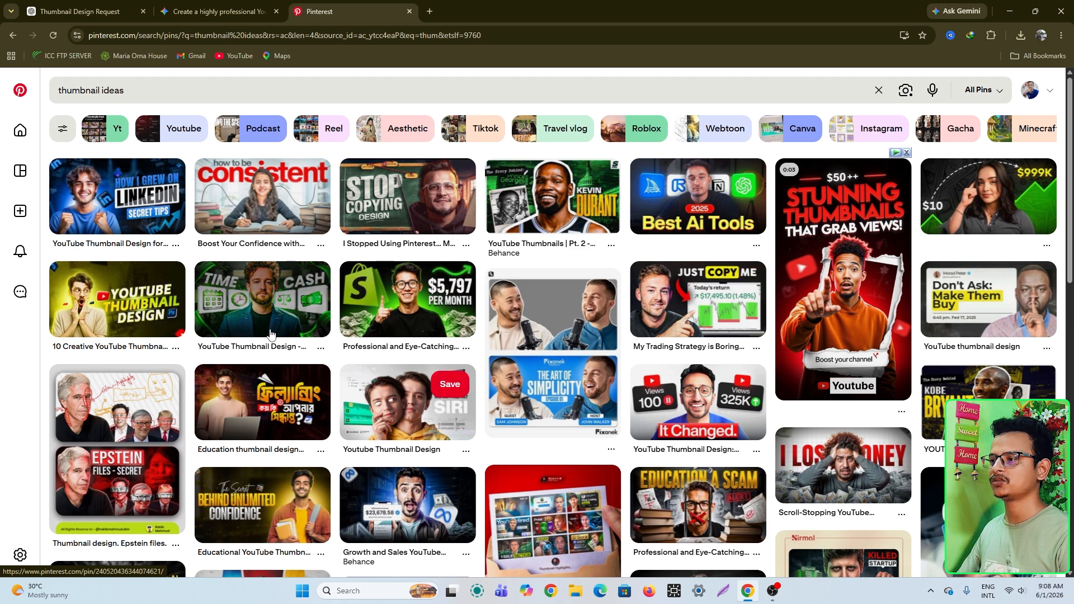
Open the green "Time Cash" thumbnail pin and save its image as a WEBP file to Local Disk (D:).
click(263, 299)
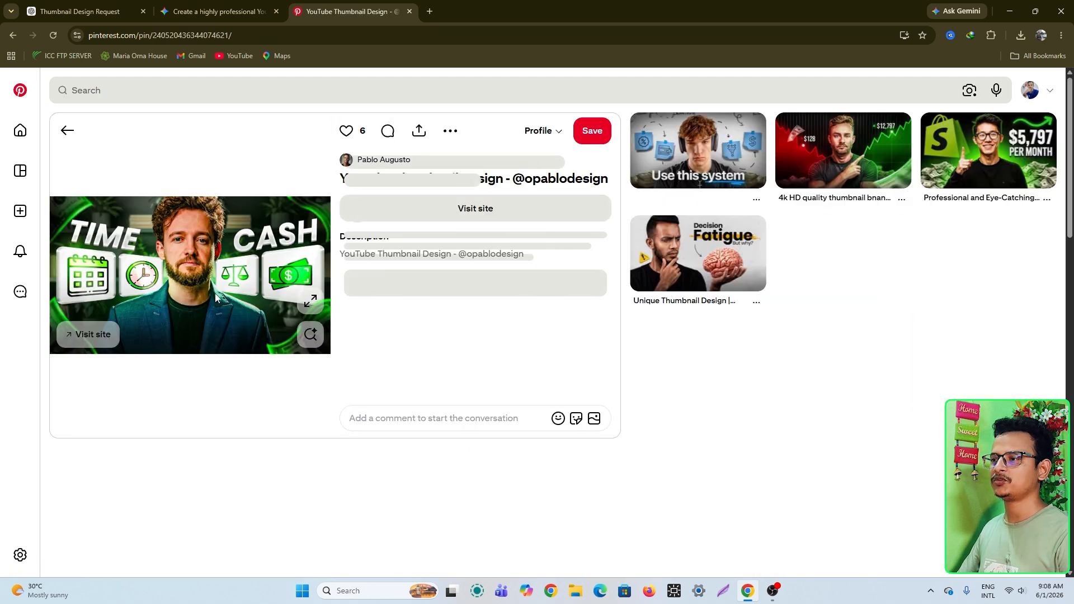
right_click(200, 281)
click(244, 314)
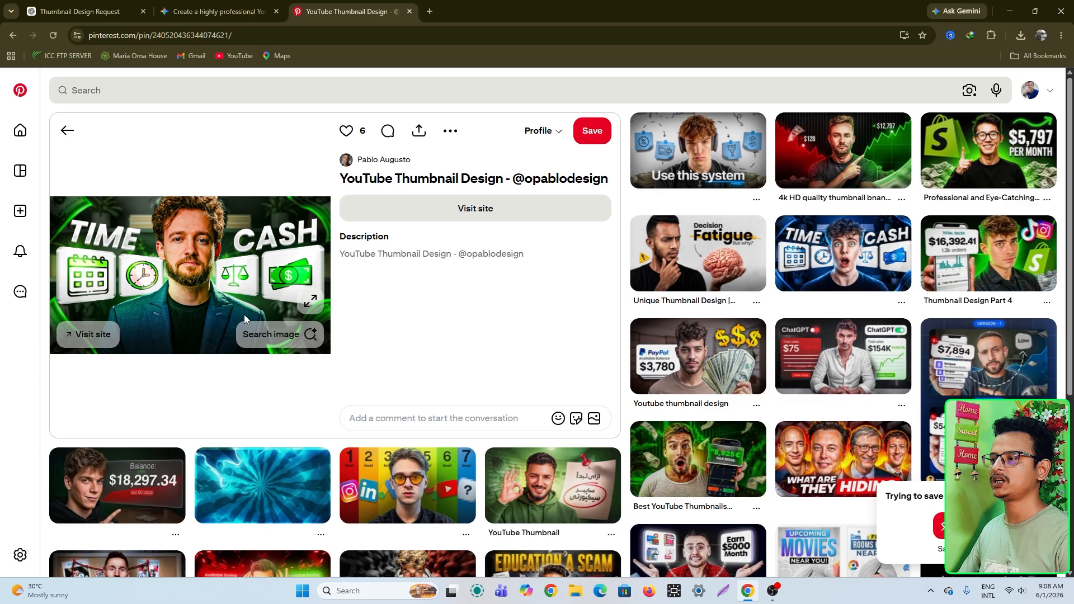
click(683, 459)
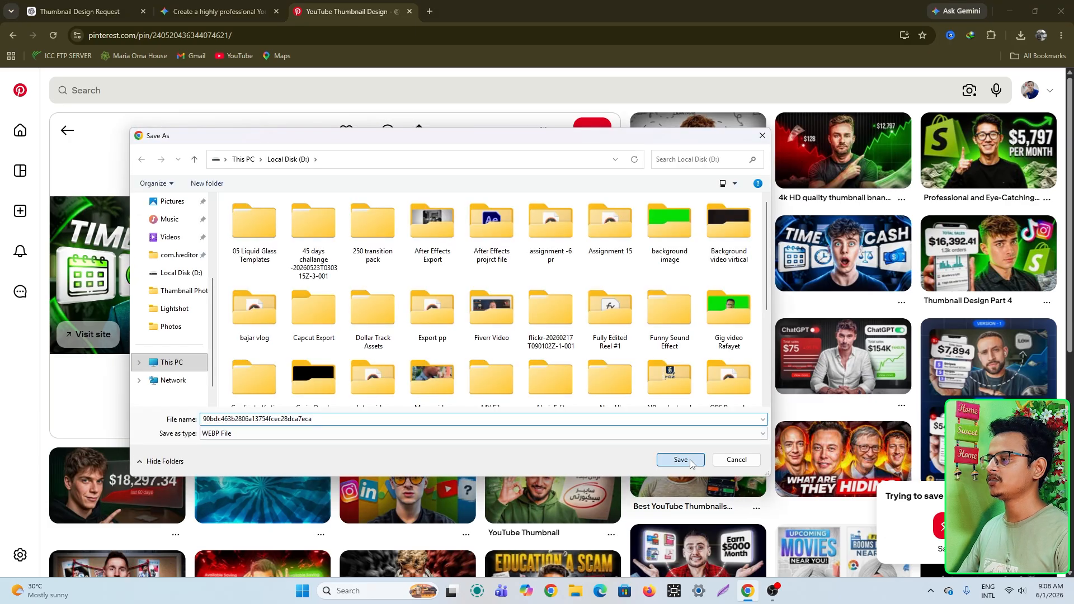
Attach the saved "Time Cash" thumbnail image from Local Disk (D:) to a new message in the ChatGPT thumbnail conversation.
click(79, 11)
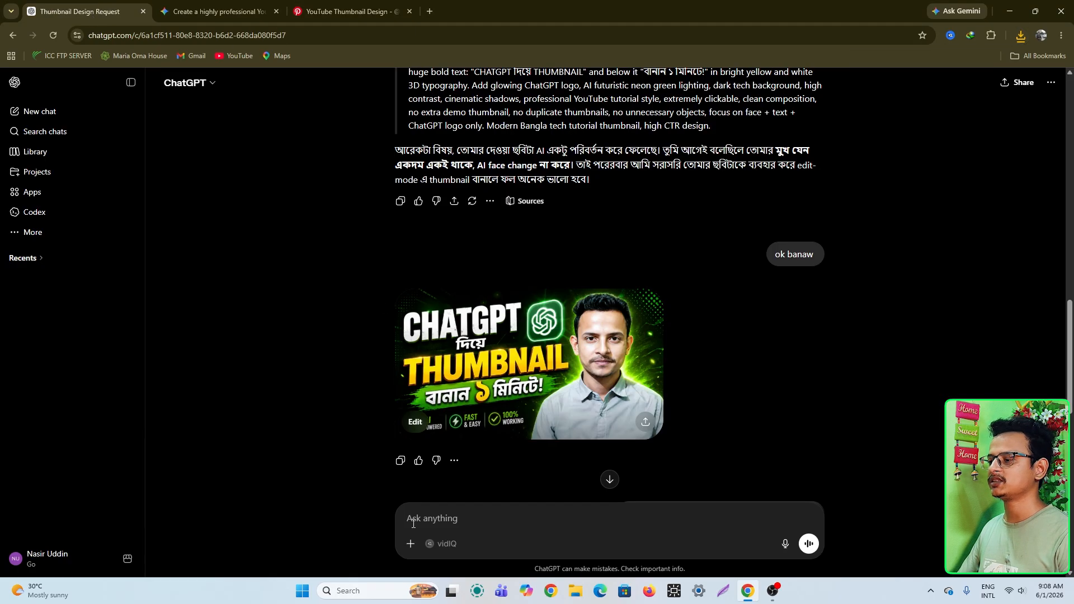
click(411, 543)
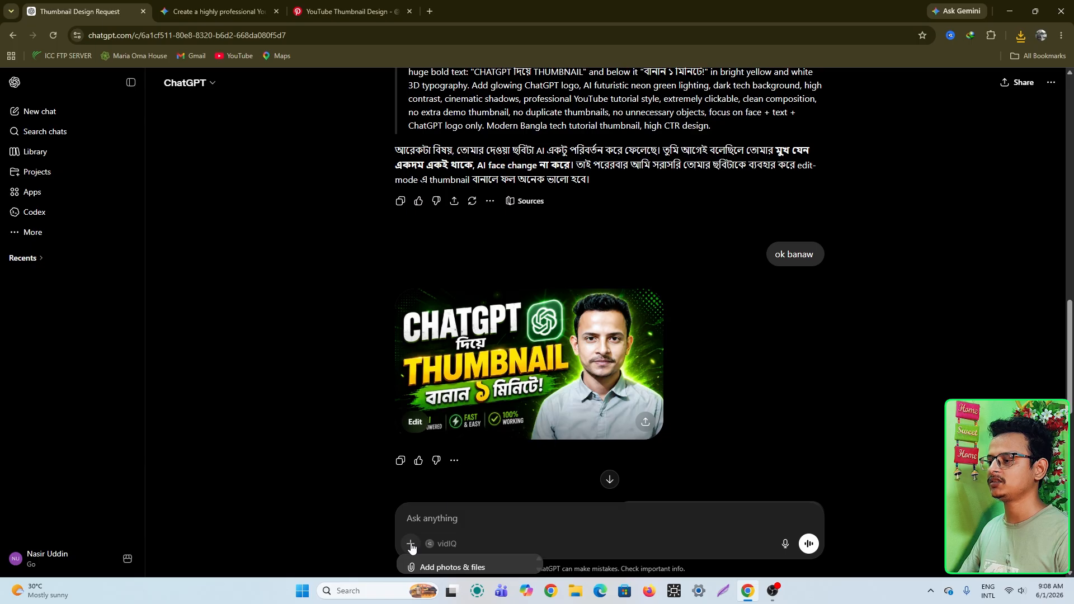
click(452, 567)
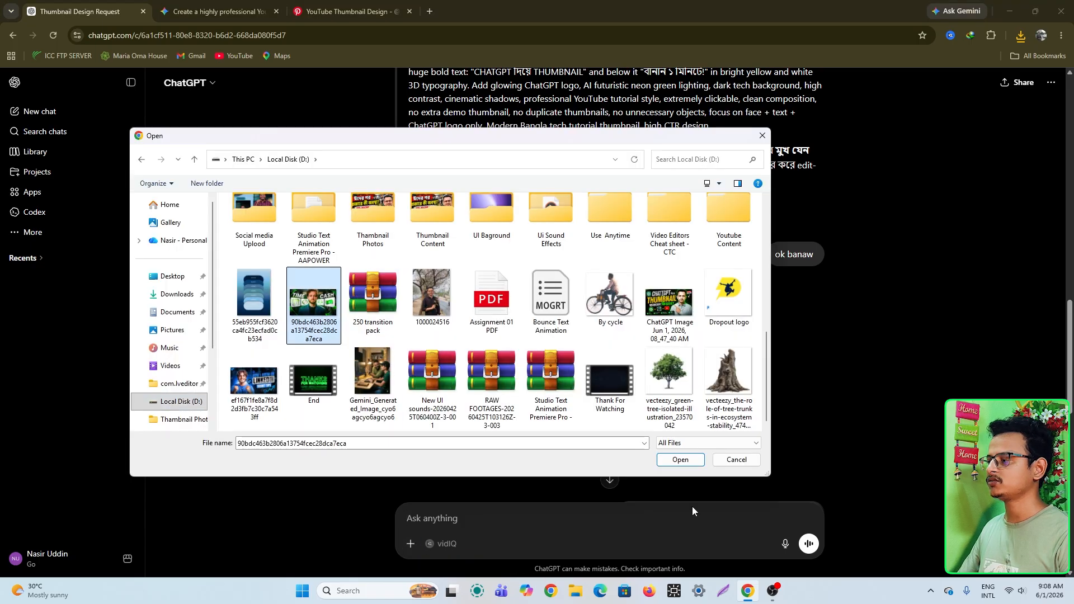
click(680, 459)
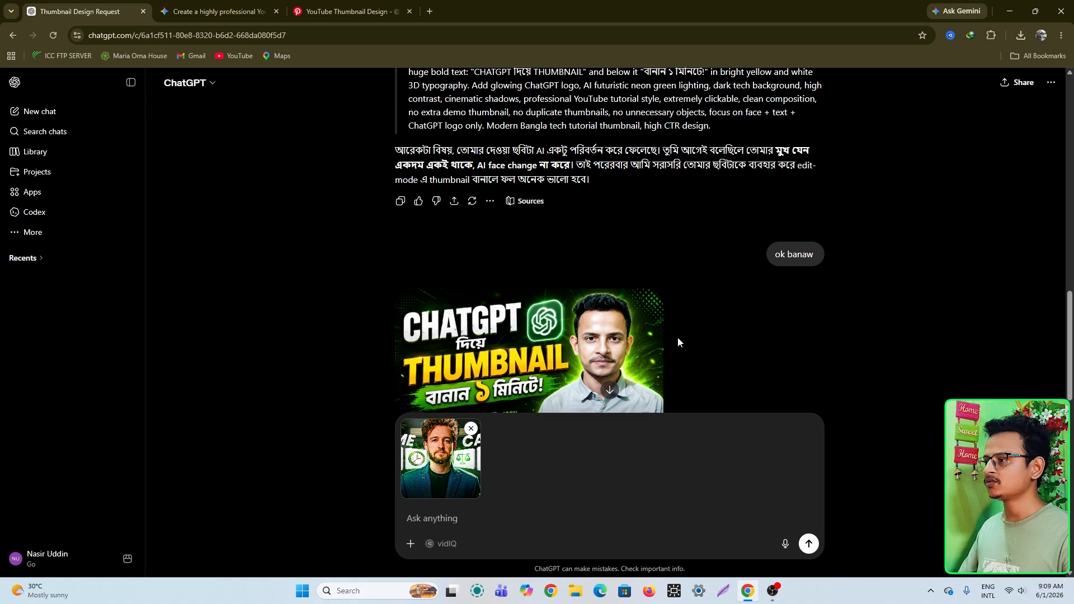
Enlarge the generated ChatGPT thumbnail, then look through the finished thumbnail images in the Photos viewer, from "3D camera and Null.png" past "Video Editor.png".
click(548, 351)
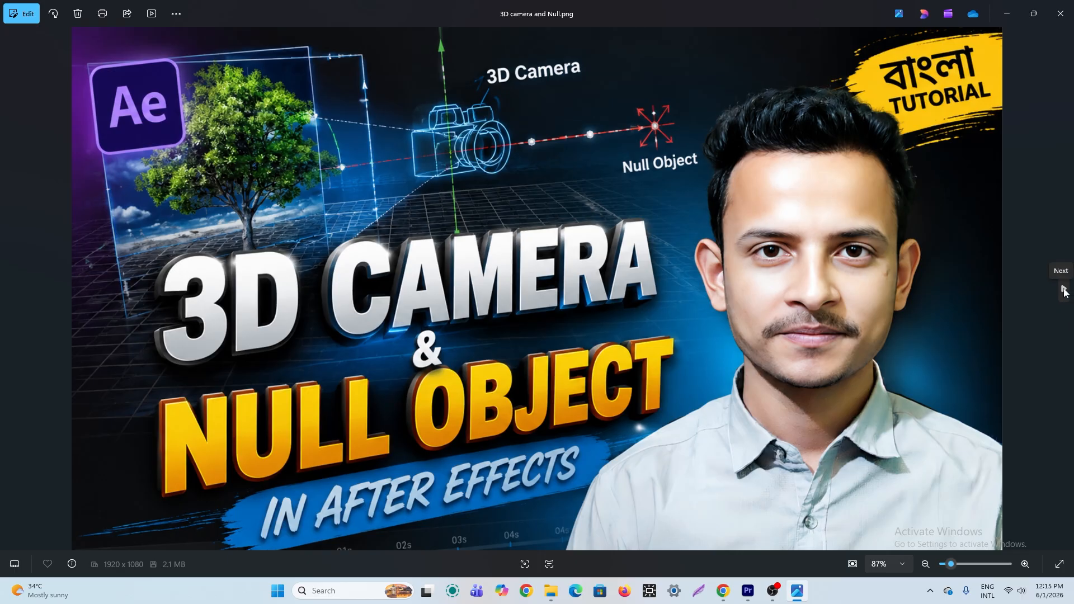
click(1063, 289)
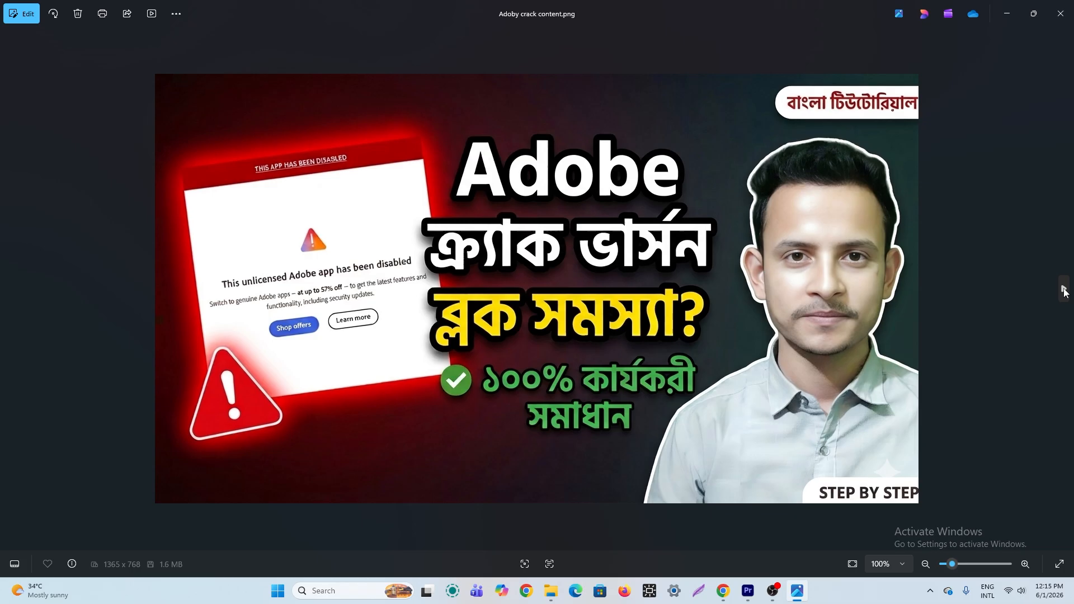
click(1063, 289)
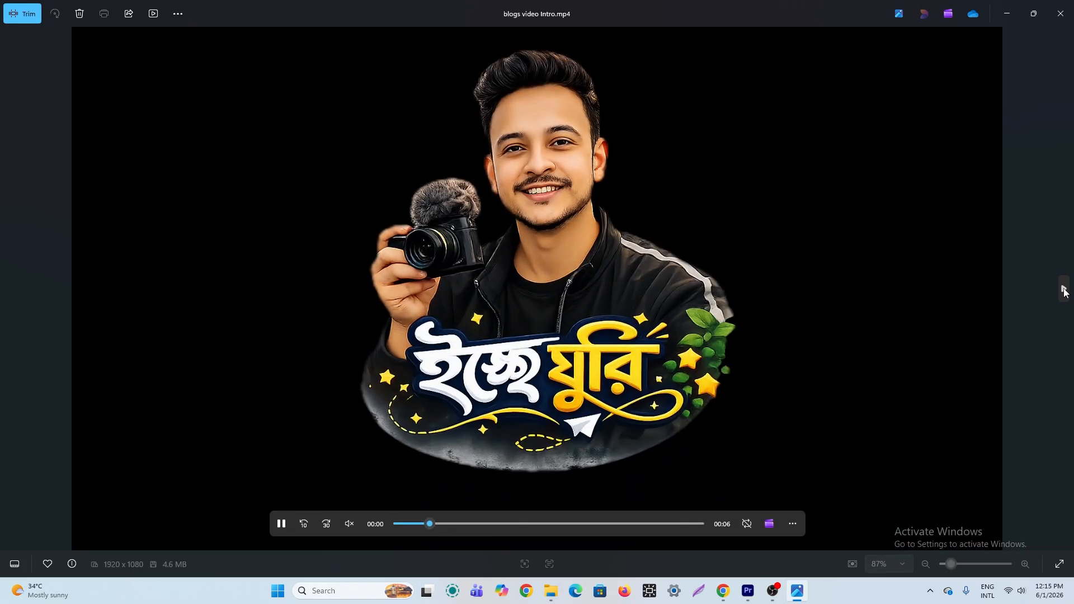
click(1063, 289)
click(1063, 289)
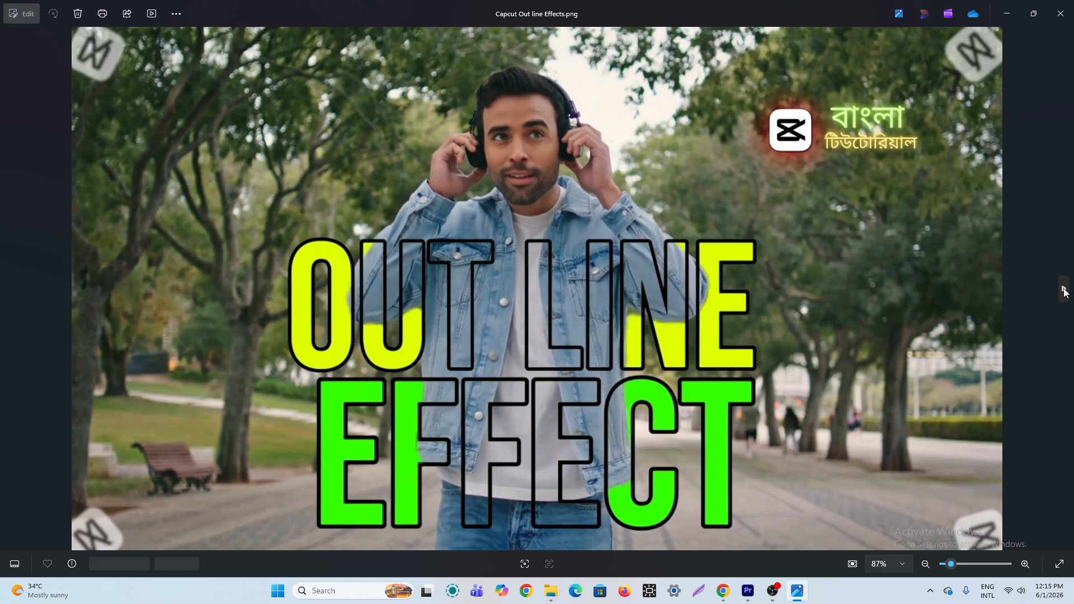
click(1063, 289)
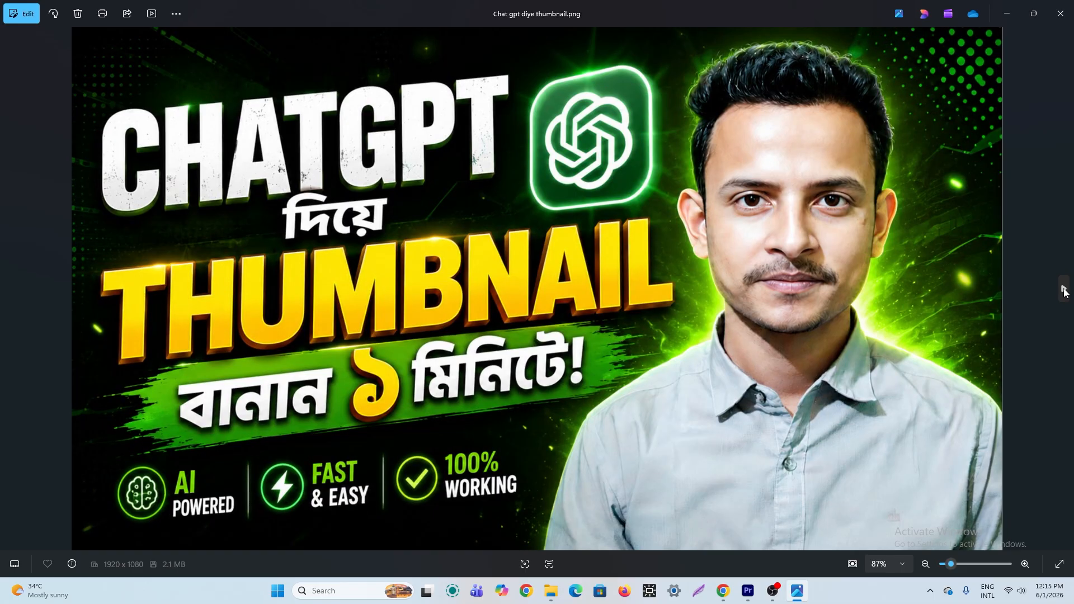
click(1063, 289)
click(1063, 289)
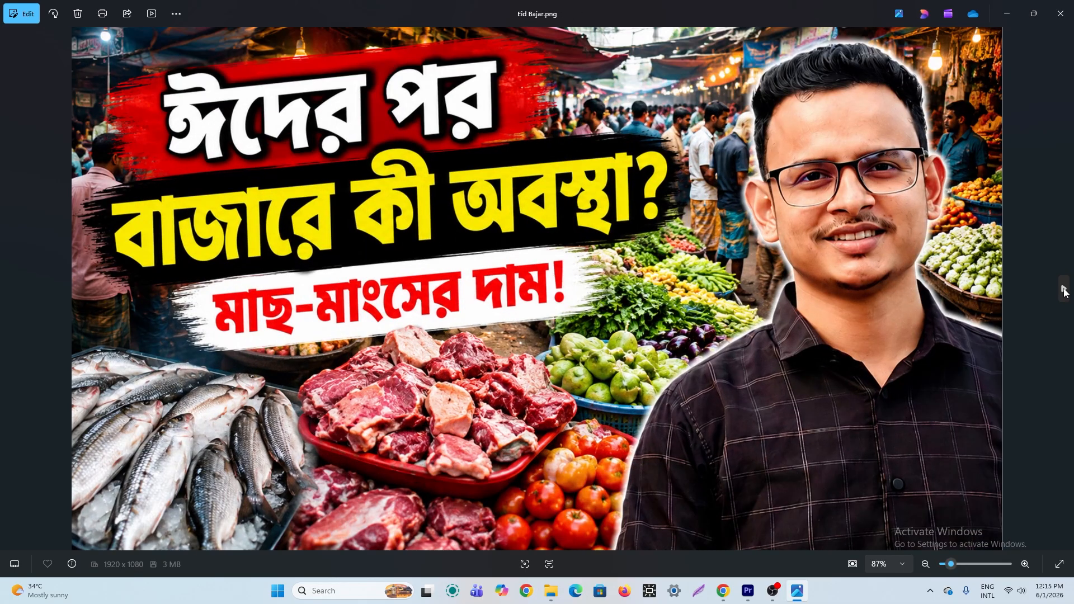
click(1063, 289)
click(1063, 289)
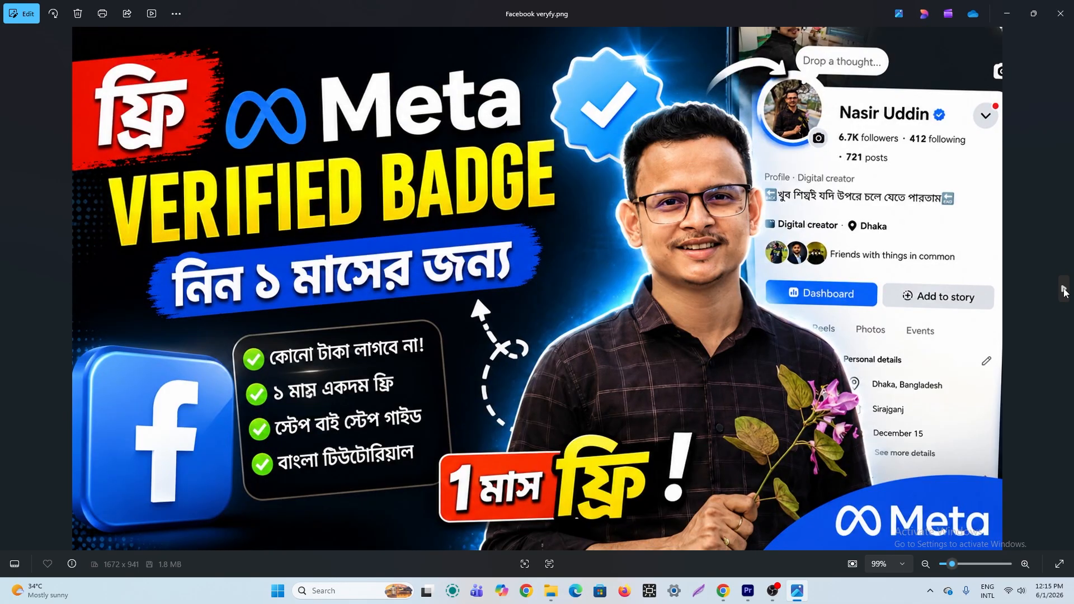
click(1063, 289)
click(1063, 289)
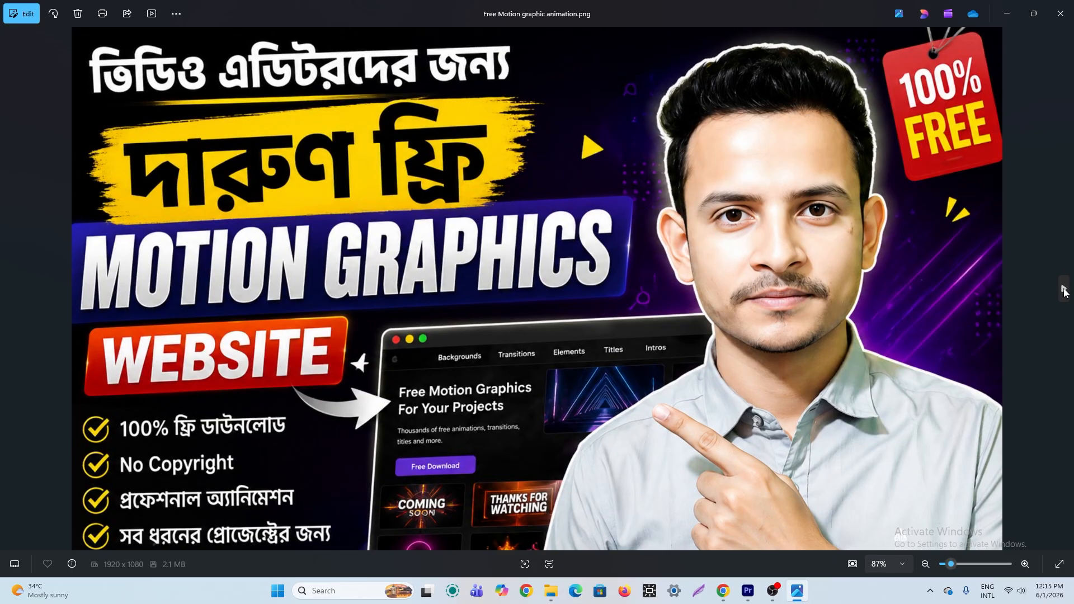
click(1063, 289)
click(1063, 289)
click(1063, 289)
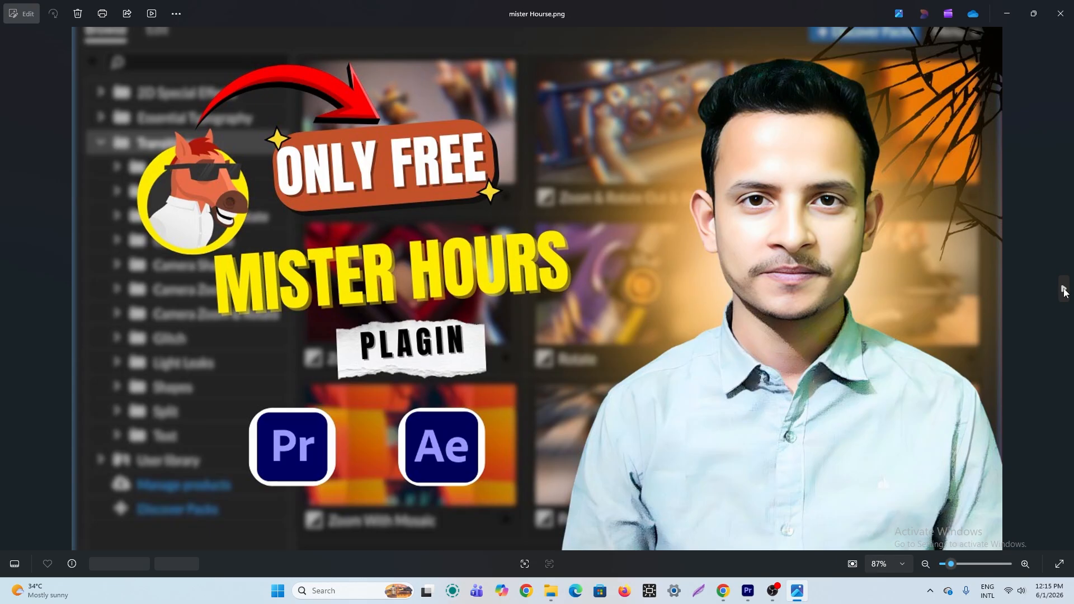
click(1063, 289)
click(1063, 289)
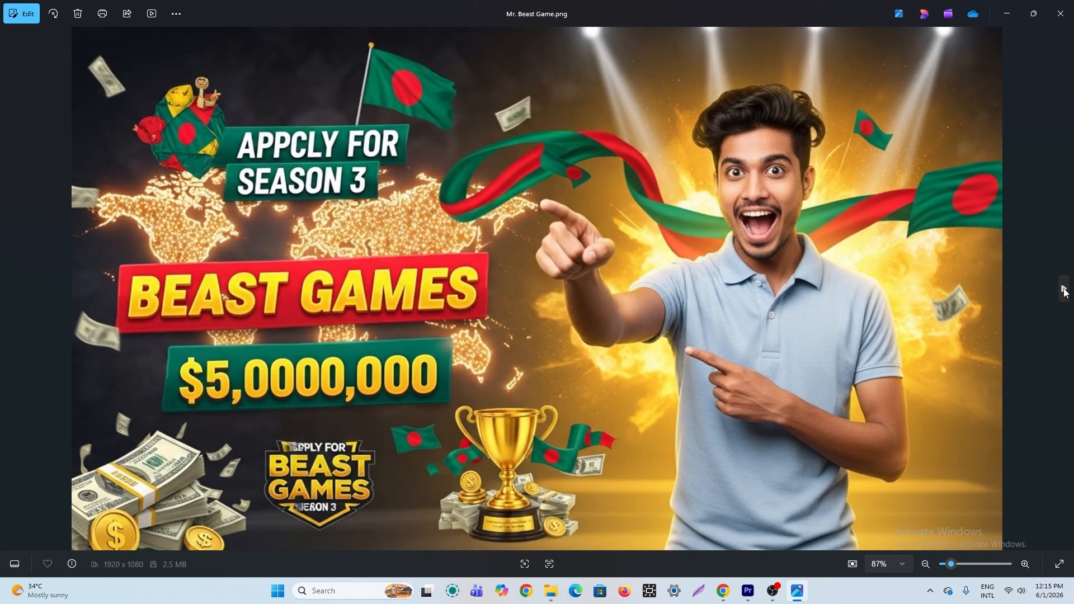
click(1063, 289)
click(1063, 289)
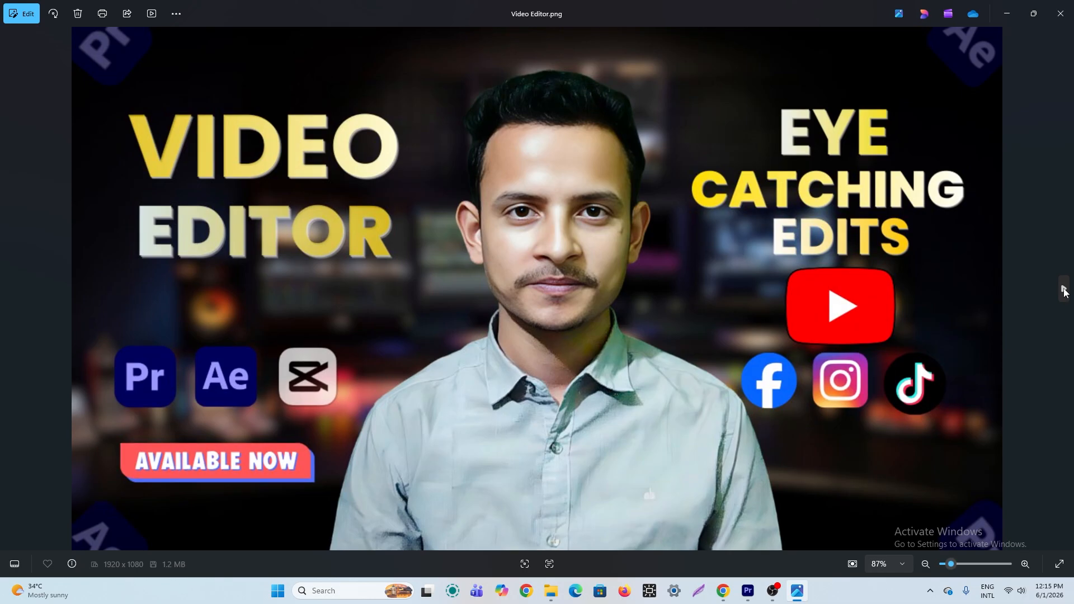
click(1063, 289)
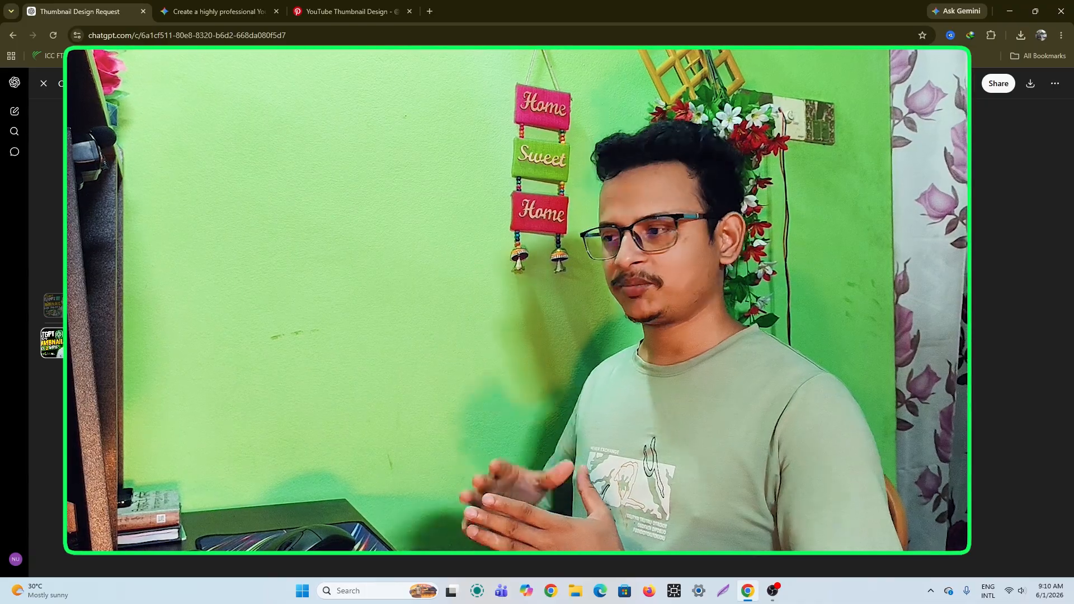